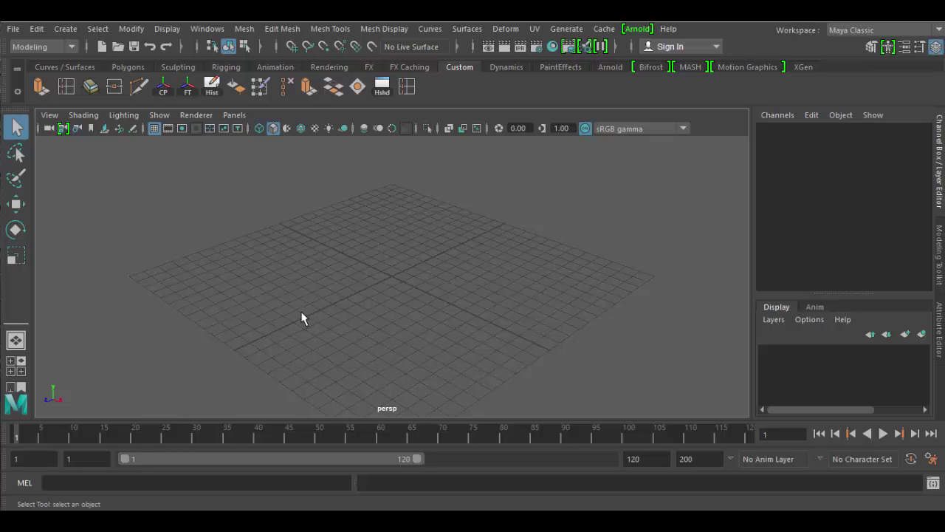
Step: Create a polygon cube and move it along the X axis to about 2.61
{"action": "left_click", "coordinate": [119, 66]}
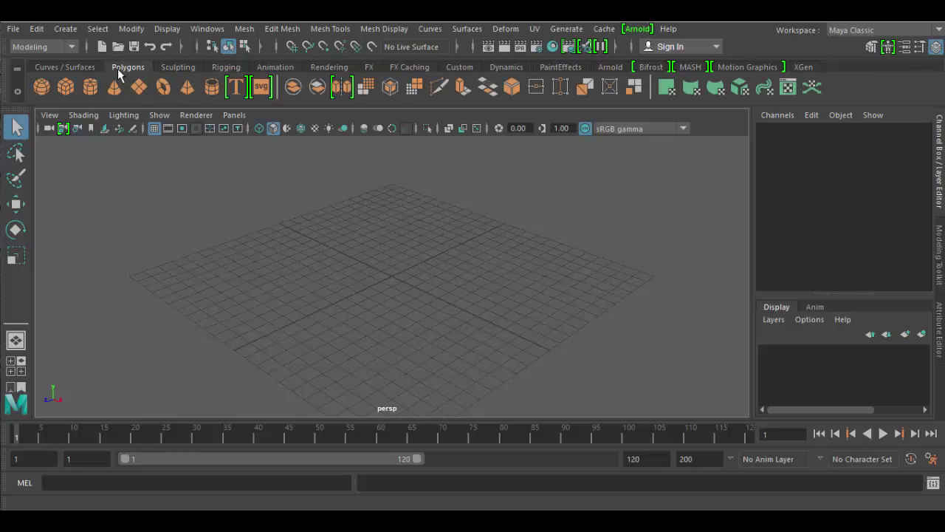
{"action": "left_click", "coordinate": [66, 87]}
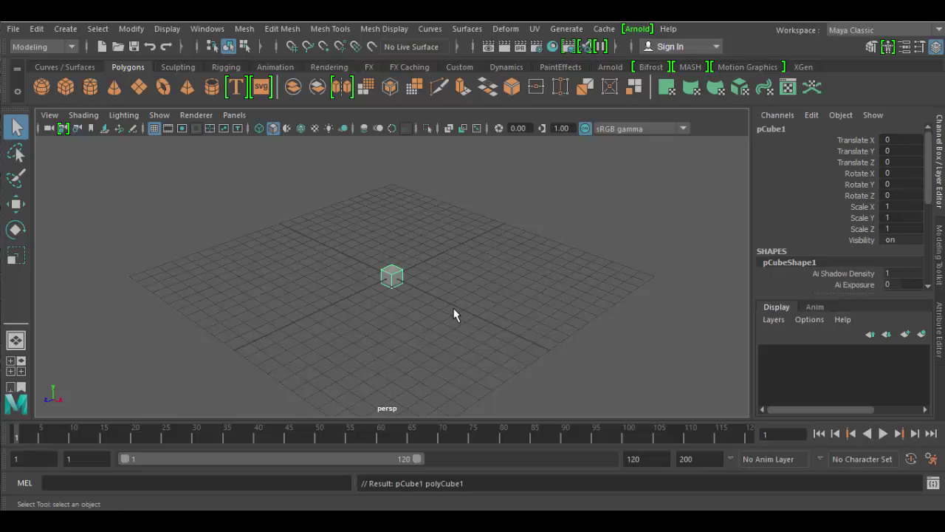
{"action": "key", "text": "f"}
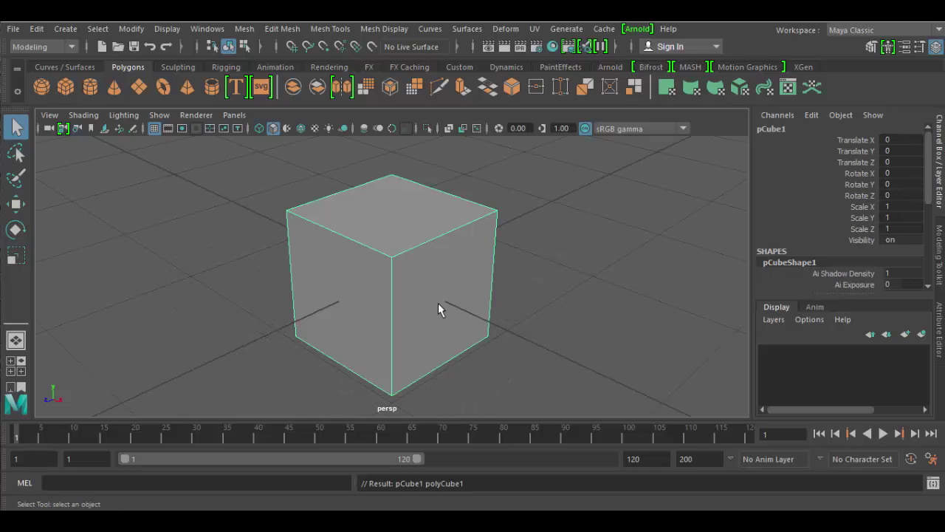
{"action": "scroll", "coordinate": [438, 303], "scroll_direction": "down", "scroll_amount": 4}
{"action": "key", "text": "w"}
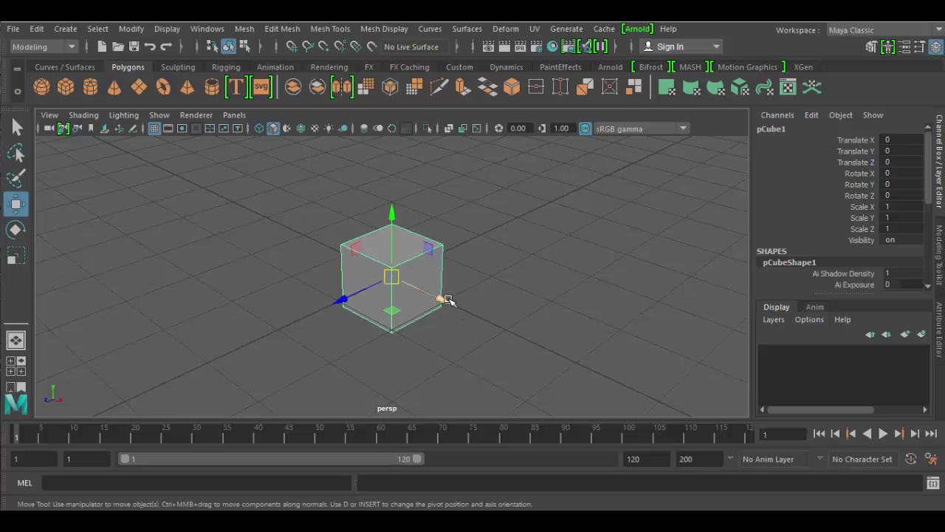
{"action": "left_click_drag", "start_coordinate": [448, 300], "coordinate": [612, 379]}
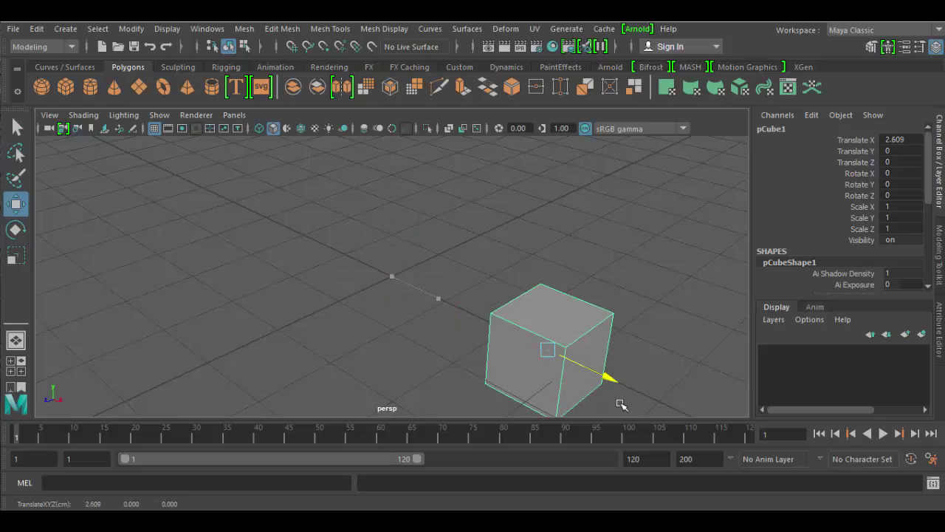
Step: Create a polygon cone at about Translate Z 2.03 and a polygon torus at about Translate X -1.27, Translate Z -1.37
{"action": "left_click", "coordinate": [115, 89]}
{"action": "left_click_drag", "start_coordinate": [338, 298], "coordinate": [187, 277]}
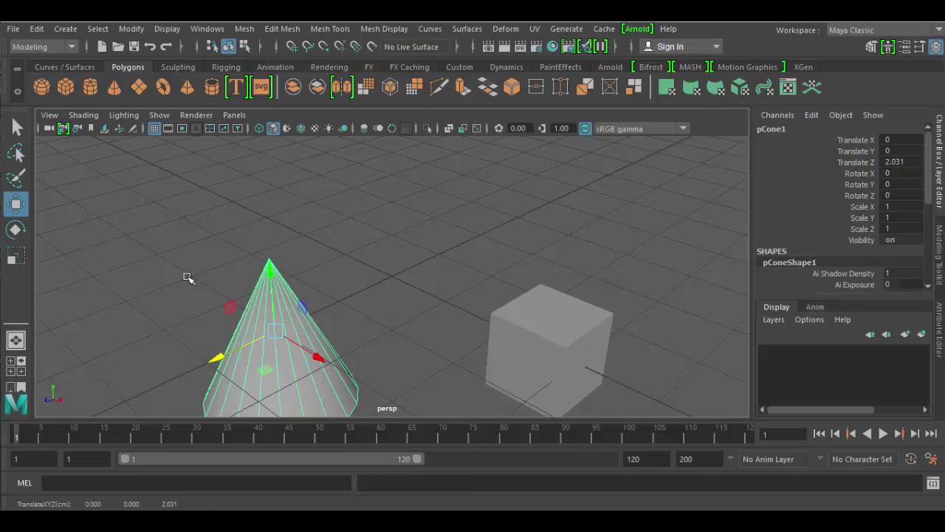
{"action": "left_click", "coordinate": [163, 87]}
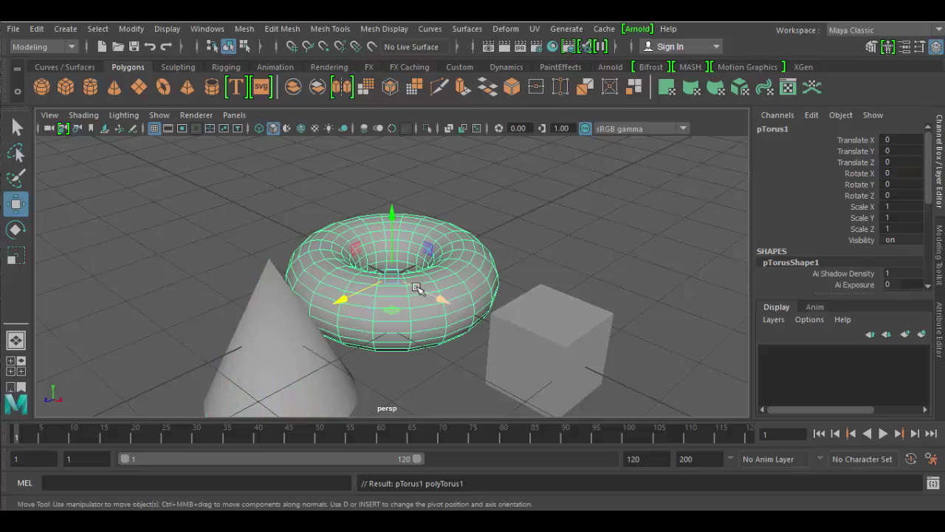
{"action": "left_click_drag", "start_coordinate": [340, 302], "coordinate": [407, 264]}
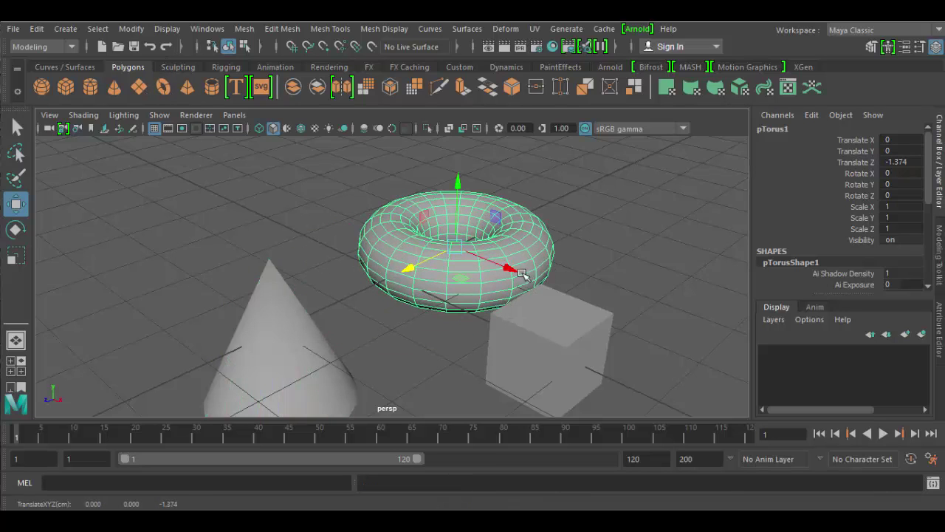
{"action": "left_click_drag", "start_coordinate": [522, 274], "coordinate": [346, 228]}
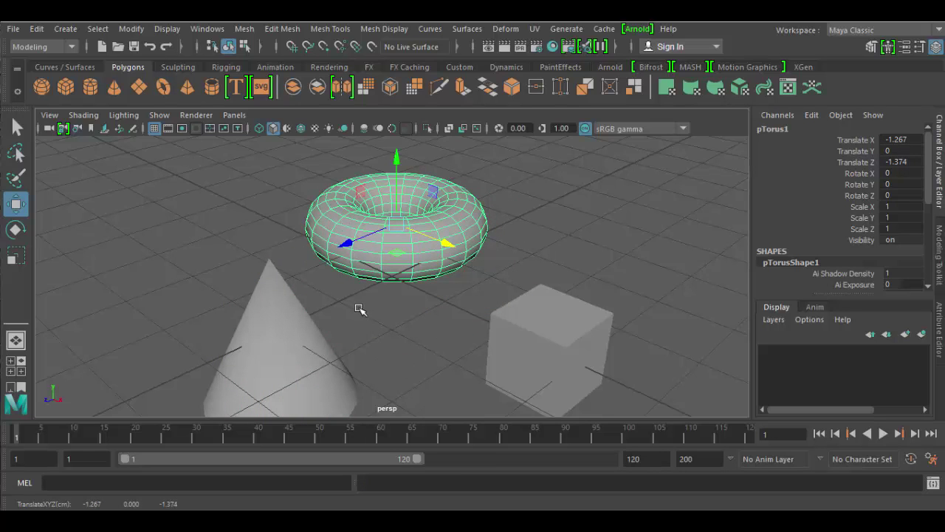
Step: Select the cube and cycle through the Rotate, Scale and Move tools to view their manipulators, ending on Move
{"action": "left_click_drag", "start_coordinate": [348, 308], "coordinate": [38, 209], "text": "alt"}
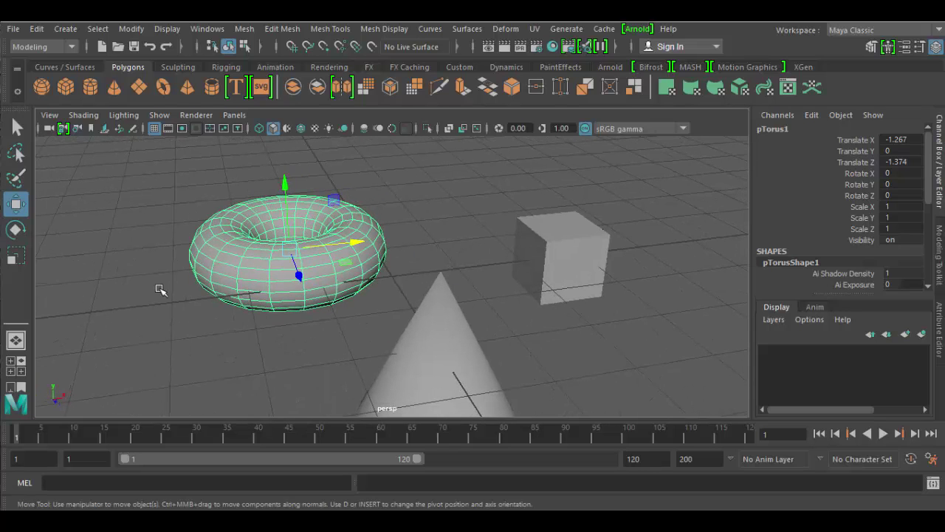
{"action": "left_click_drag", "start_coordinate": [430, 347], "coordinate": [500, 320], "text": "alt"}
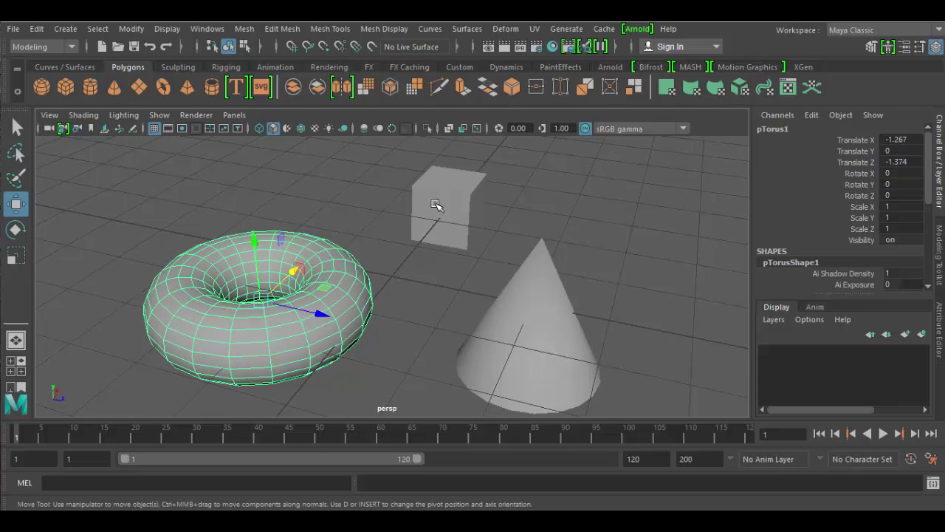
{"action": "left_click", "coordinate": [438, 203]}
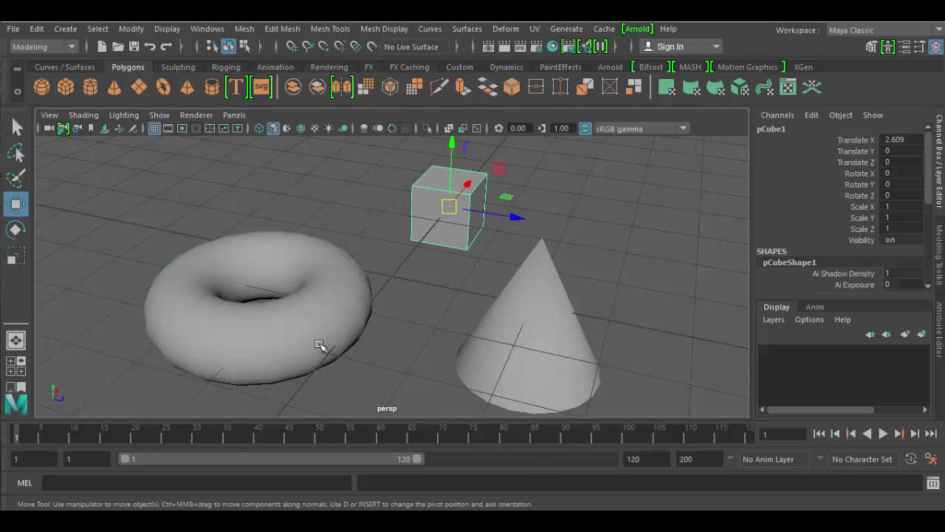
{"action": "key", "text": "e"}
{"action": "key", "text": "r"}
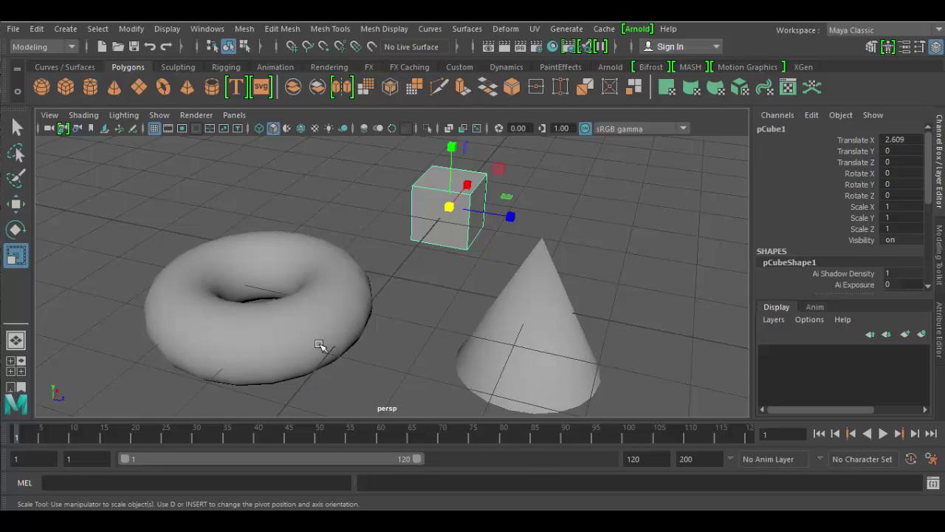
{"action": "key", "text": "w"}
{"action": "key", "text": "e"}
{"action": "key", "text": "r"}
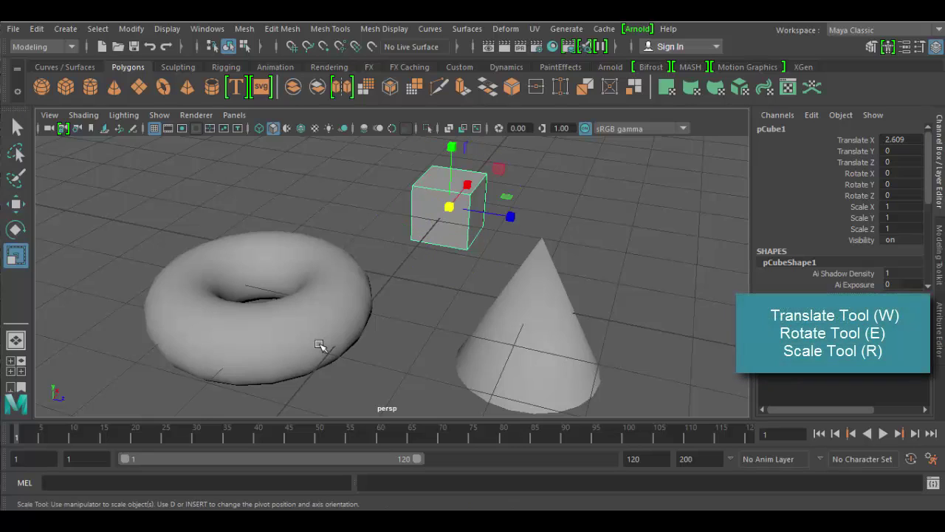
{"action": "left_click", "coordinate": [15, 208]}
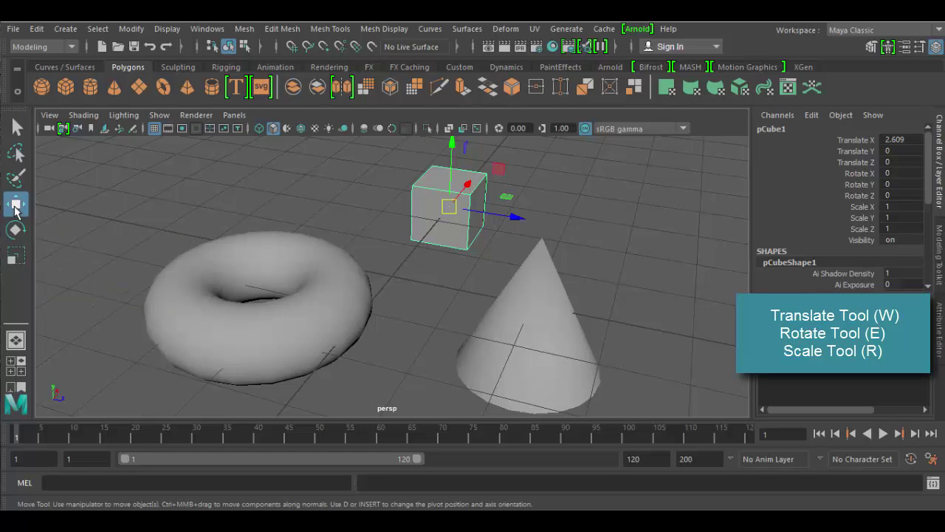
{"action": "left_click", "coordinate": [16, 228]}
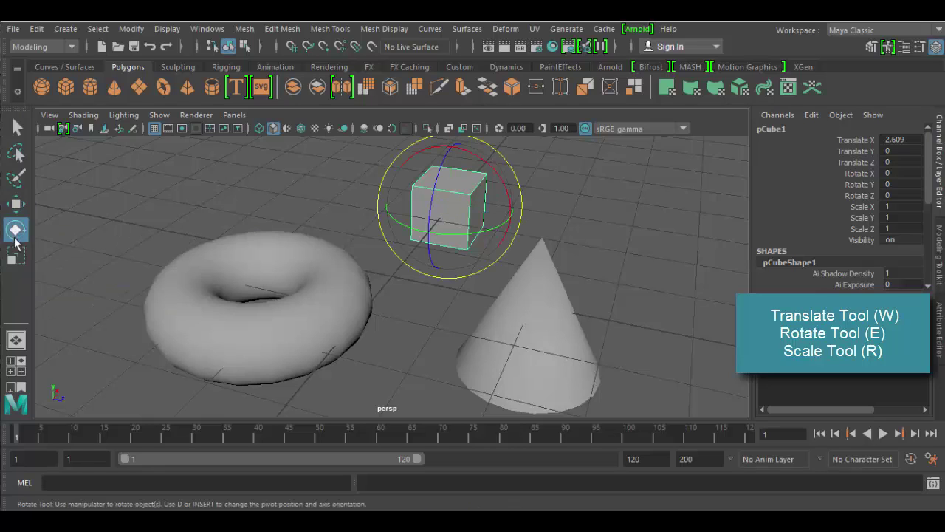
{"action": "key", "text": "r"}
{"action": "key", "text": "w"}
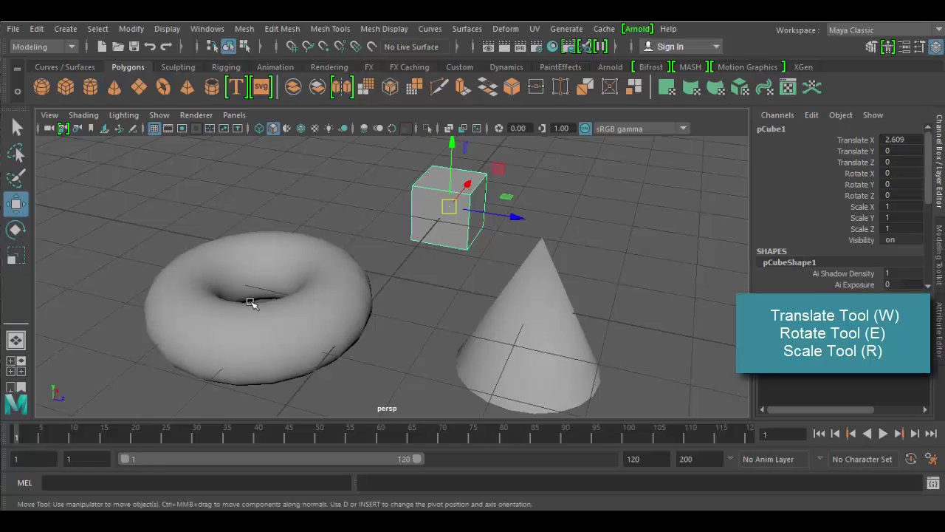
Step: Select the torus and raise it along the Y axis to about 0.18
{"action": "left_click", "coordinate": [340, 321]}
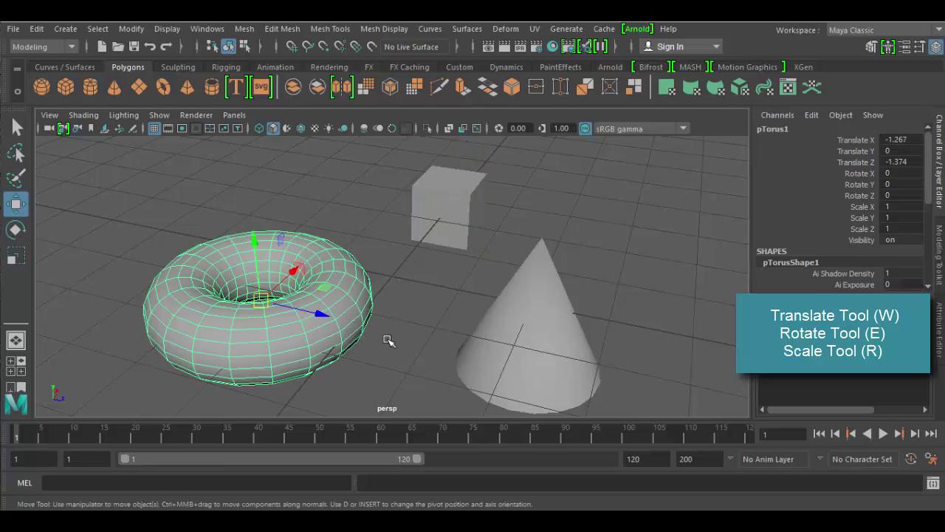
{"action": "right_click_drag", "start_coordinate": [369, 327], "coordinate": [534, 411], "text": "alt"}
{"action": "left_click_drag", "start_coordinate": [534, 411], "coordinate": [268, 380], "text": "alt"}
{"action": "middle_click_drag", "start_coordinate": [393, 271], "coordinate": [373, 356], "text": "alt"}
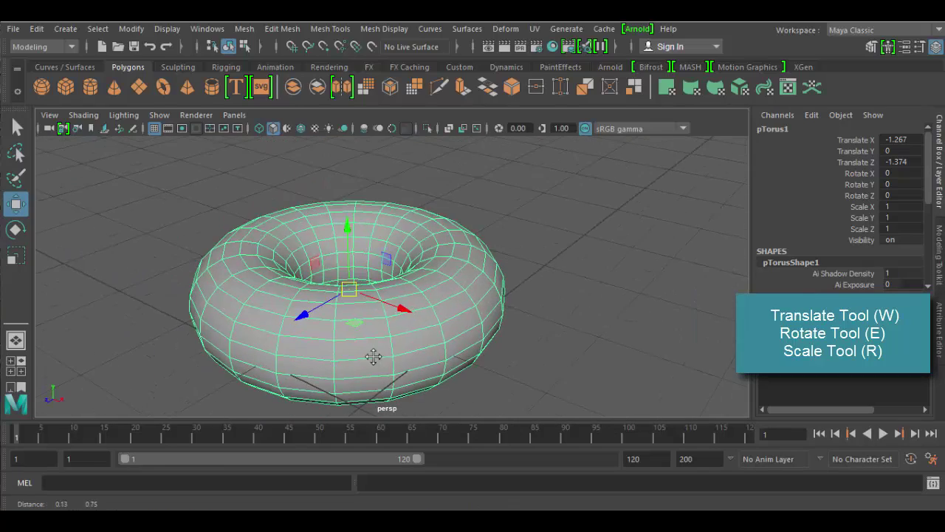
{"action": "left_click_drag", "start_coordinate": [373, 357], "coordinate": [316, 361], "text": "alt"}
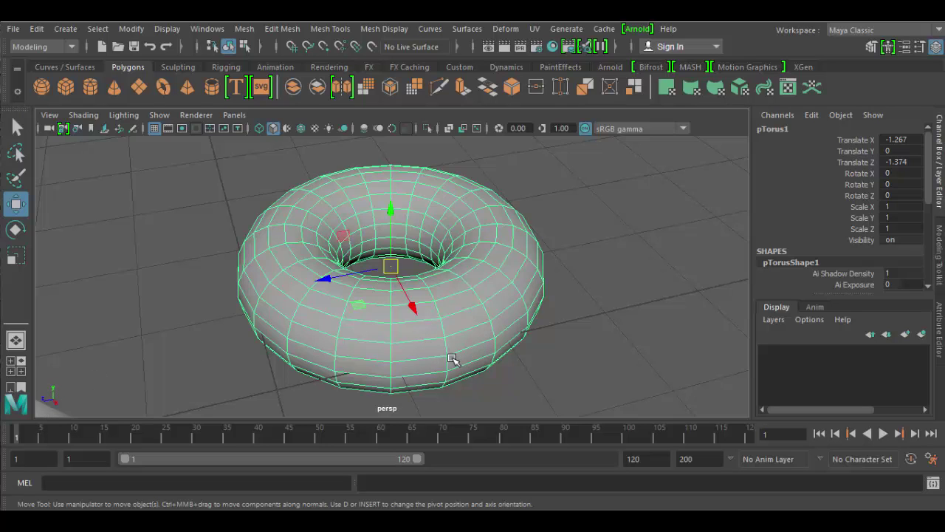
{"action": "left_click_drag", "start_coordinate": [481, 355], "coordinate": [566, 348], "text": "alt"}
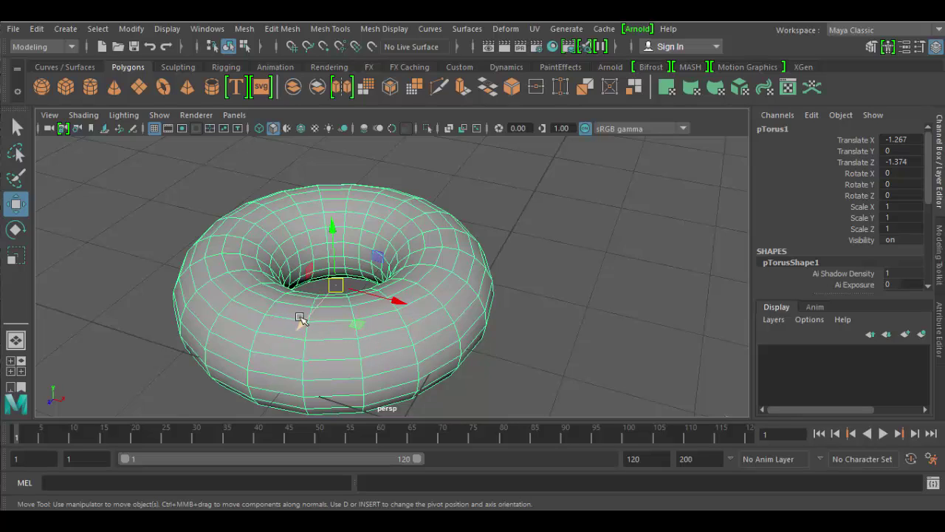
{"action": "left_click_drag", "start_coordinate": [335, 232], "coordinate": [333, 213]}
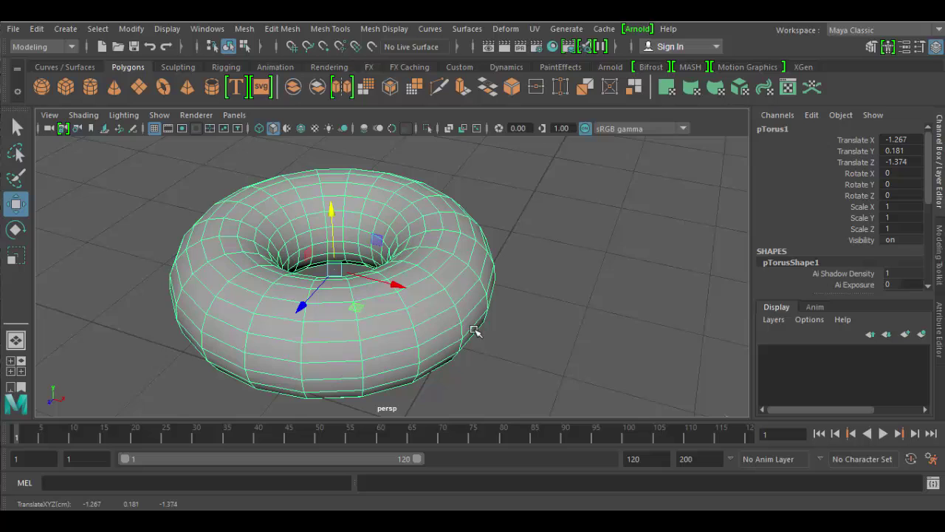
Step: Move the torus along its separate axes and freely, placing it at about X -1.02, Y 1.52, Z 0.03
{"action": "scroll", "coordinate": [557, 344], "scroll_direction": "down", "scroll_amount": 3}
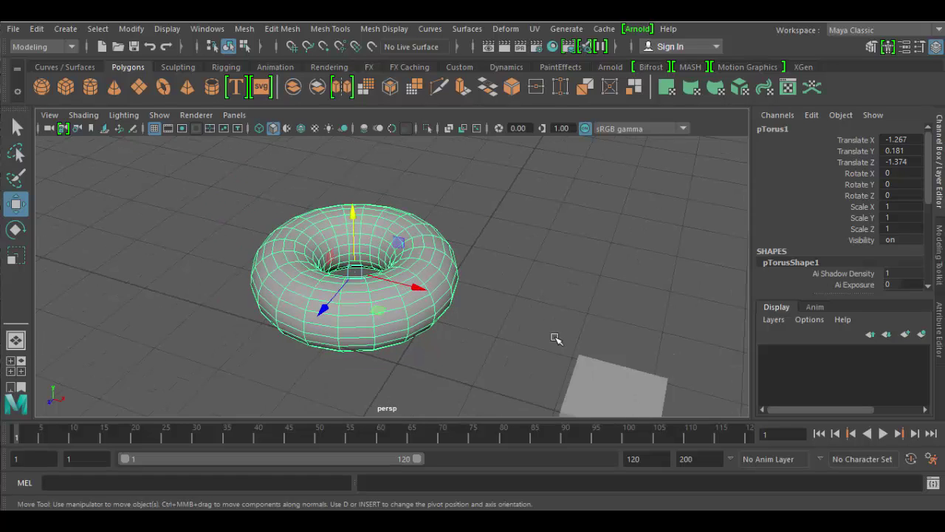
{"action": "scroll", "coordinate": [552, 333], "scroll_direction": "down", "scroll_amount": 2}
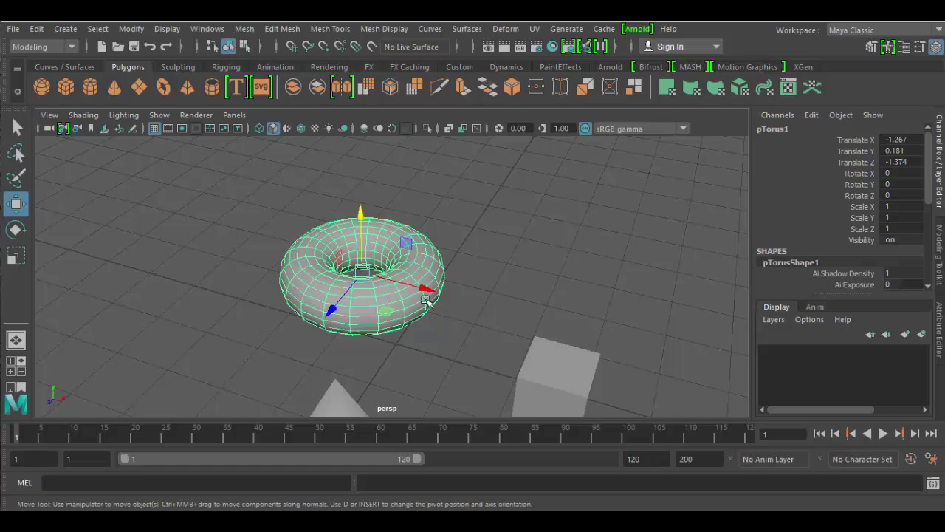
{"action": "left_click_drag", "start_coordinate": [425, 294], "coordinate": [515, 313]}
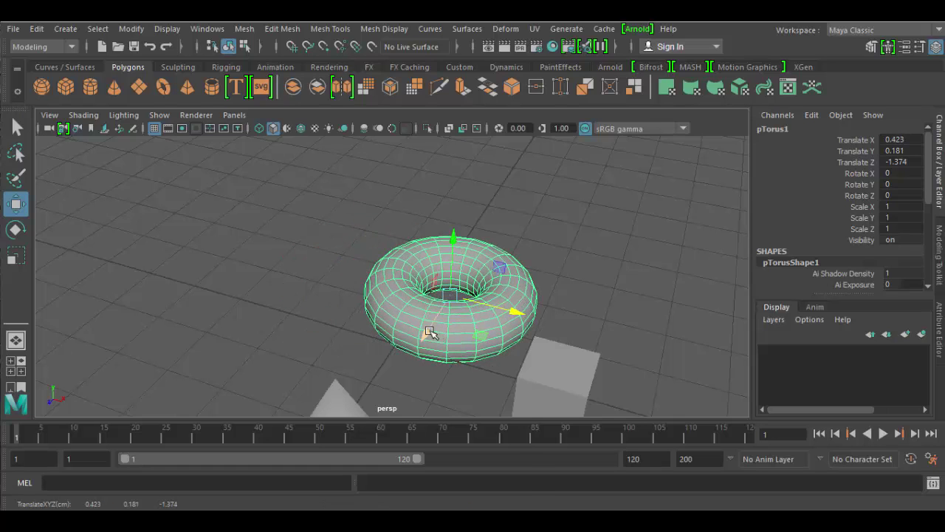
{"action": "left_click_drag", "start_coordinate": [426, 332], "coordinate": [388, 380]}
{"action": "left_click_drag", "start_coordinate": [428, 274], "coordinate": [429, 197]}
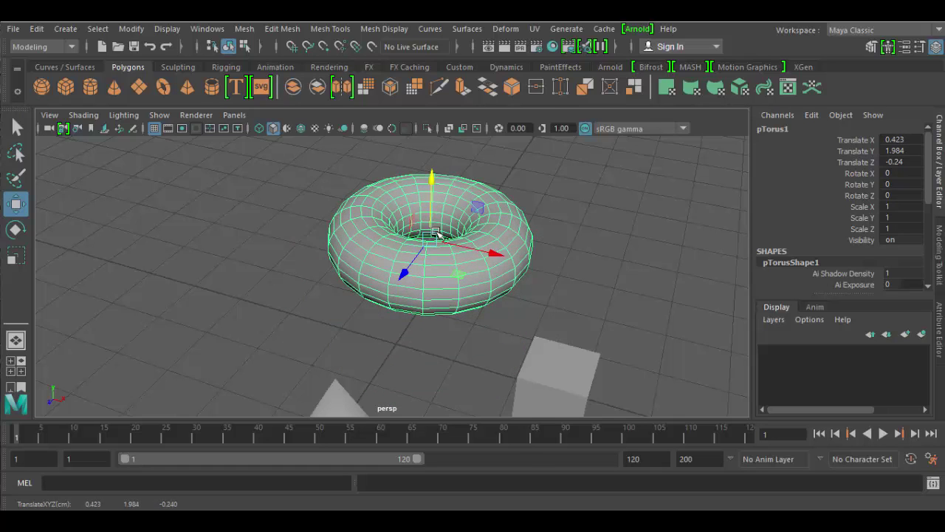
{"action": "left_click_drag", "start_coordinate": [491, 258], "coordinate": [323, 252]}
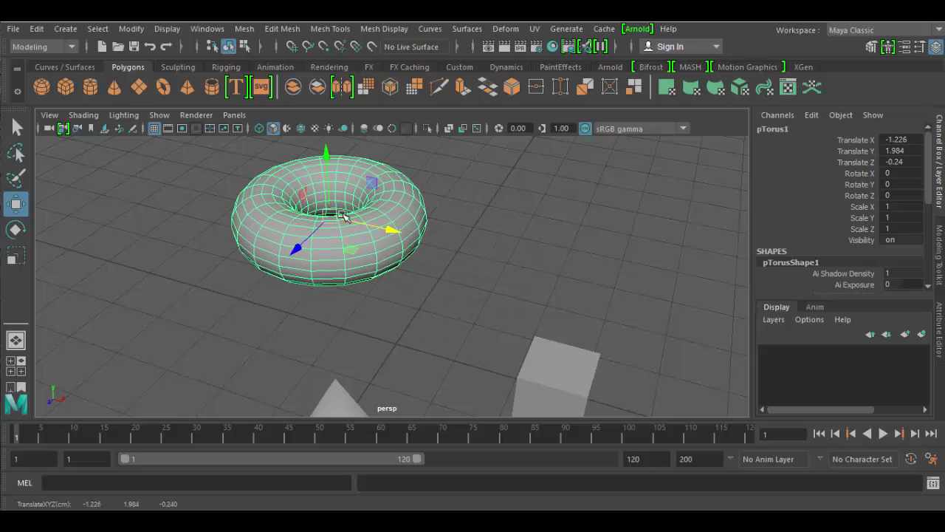
{"action": "left_click_drag", "start_coordinate": [332, 216], "coordinate": [334, 251]}
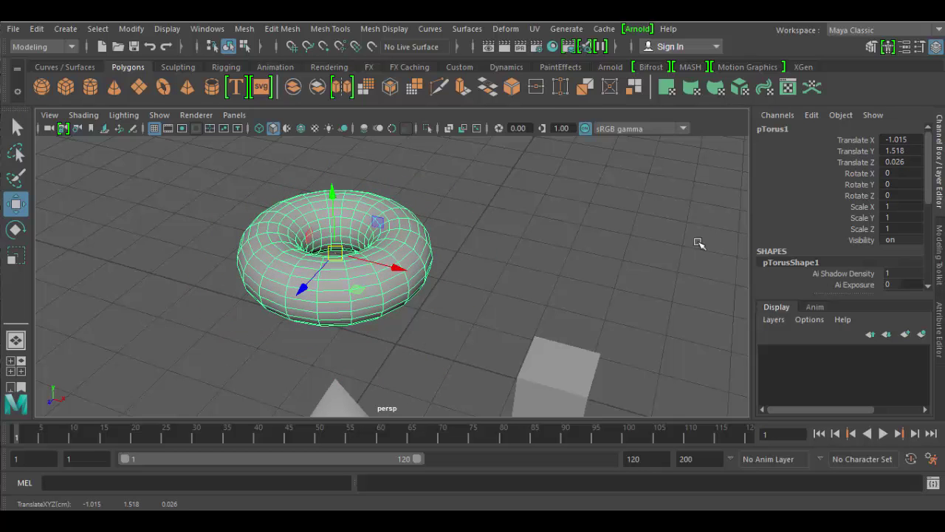
Step: Nudge the torus along X to about -1.15 and reset all its Translate and Rotate values to 0
{"action": "left_click", "coordinate": [940, 171]}
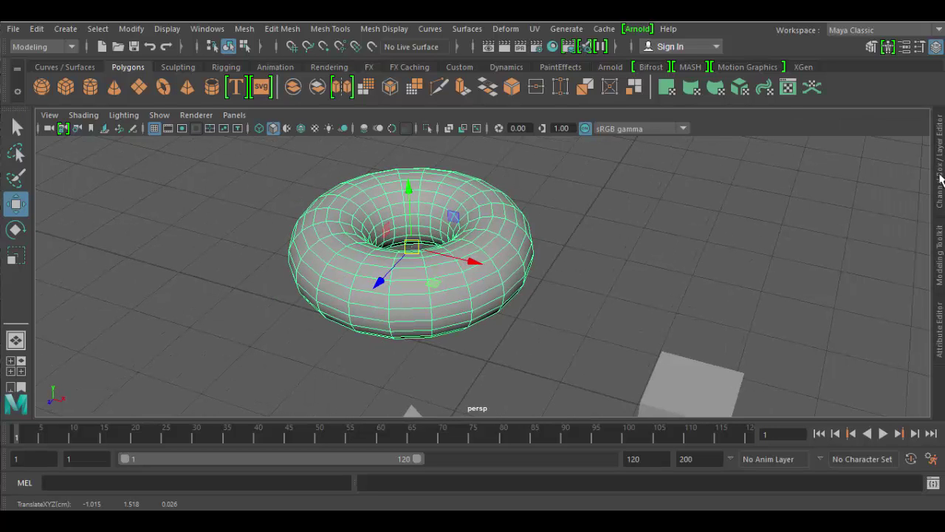
{"action": "left_click", "coordinate": [939, 195]}
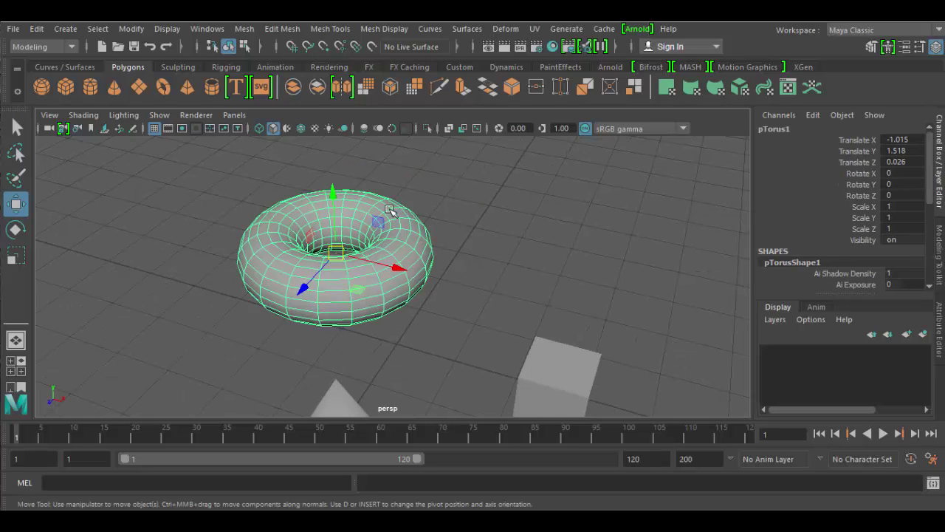
{"action": "mouse_move", "coordinate": [391, 267]}
{"action": "left_mouse_down"}
{"action": "mouse_move", "coordinate": [489, 286]}
{"action": "mouse_move", "coordinate": [389, 260]}
{"action": "left_mouse_up"}
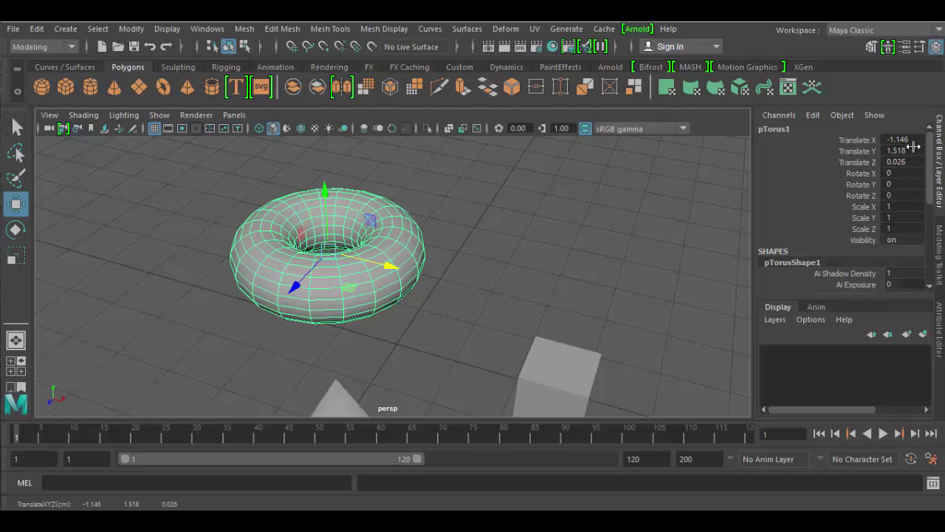
{"action": "left_click_drag", "start_coordinate": [912, 138], "coordinate": [913, 191]}
{"action": "key", "text": "Return"}
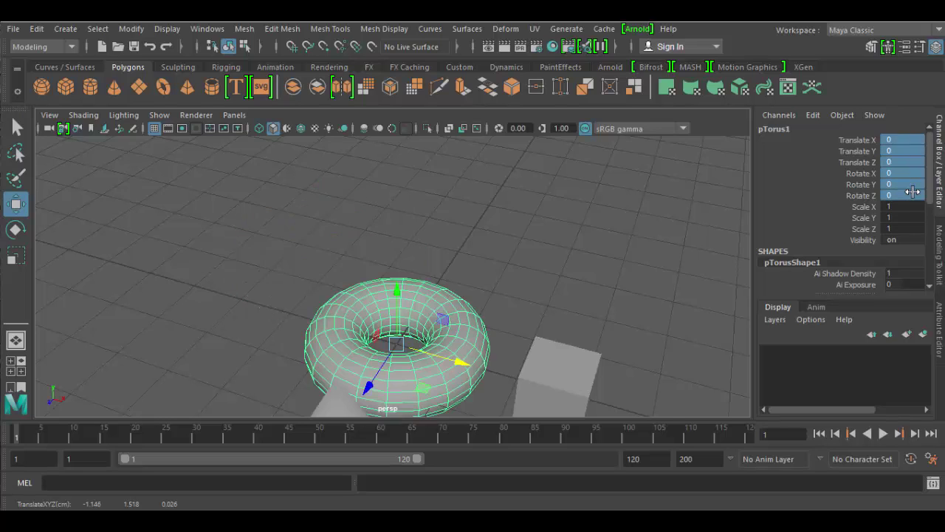
Step: Create a polygon plane at the origin beneath the cone, torus and cube
{"action": "left_click_drag", "start_coordinate": [594, 329], "coordinate": [479, 276], "text": "alt"}
{"action": "key", "text": "f"}
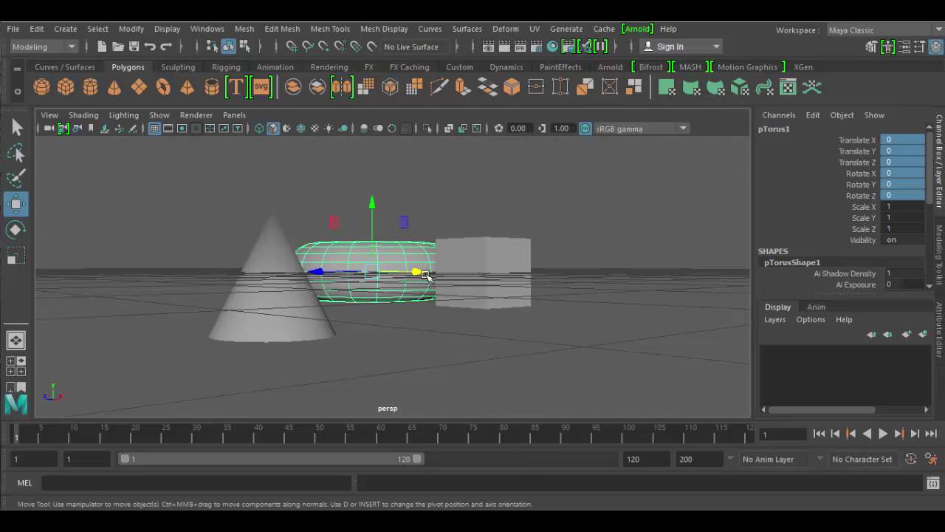
{"action": "left_click_drag", "start_coordinate": [417, 272], "coordinate": [443, 243], "text": "alt"}
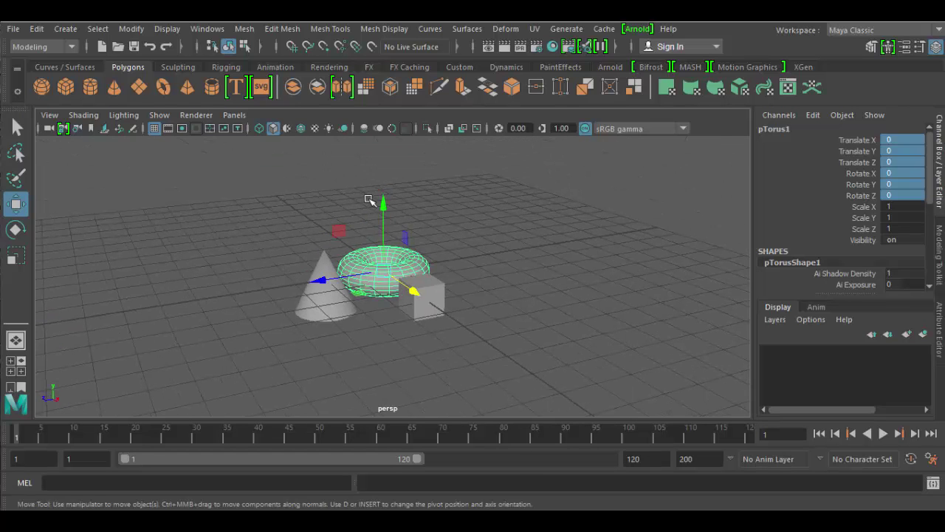
{"action": "left_click", "coordinate": [139, 87]}
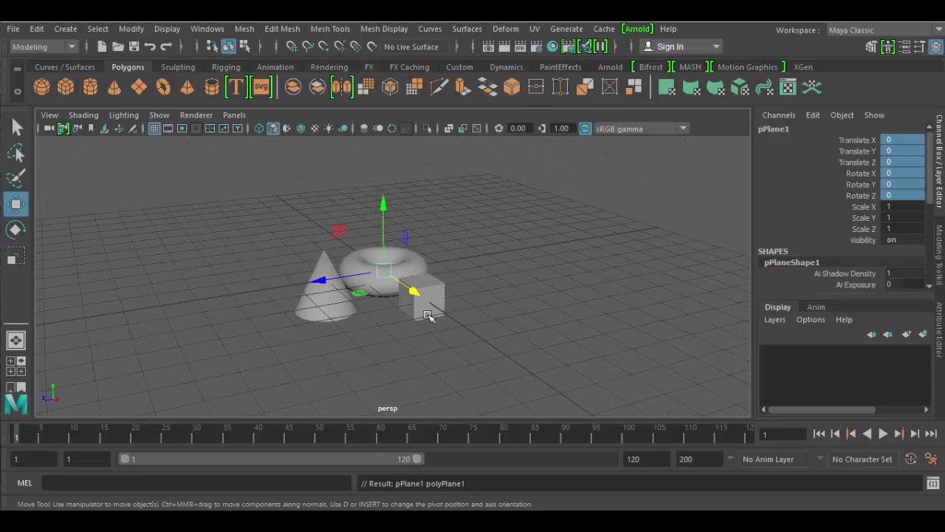
Step: Scale the polygon plane uniformly to about 22.97 so it forms a ground beneath the other objects
{"action": "key", "text": "r"}
{"action": "left_click_drag", "start_coordinate": [385, 271], "coordinate": [862, 462]}
{"action": "right_click_drag", "start_coordinate": [446, 255], "coordinate": [591, 386], "text": "alt"}
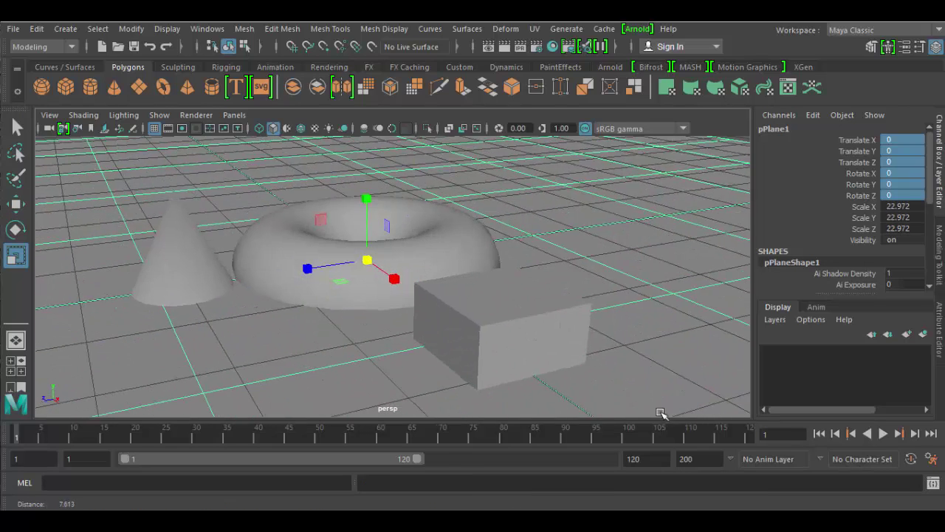
{"action": "left_click_drag", "start_coordinate": [591, 386], "coordinate": [555, 359], "text": "alt"}
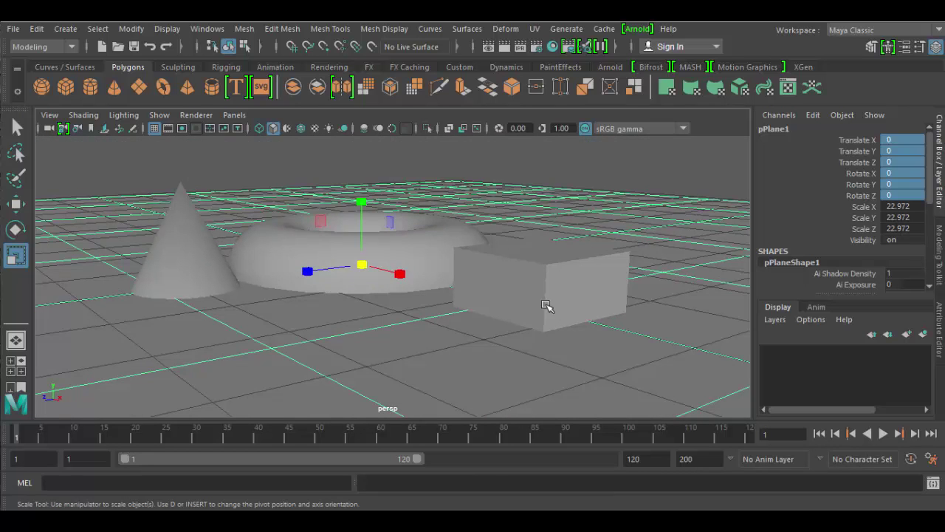
Step: In the front view, raise the torus to about Translate Y 0.52 and lift the cone until both rest on the plane
{"action": "left_click", "coordinate": [544, 306]}
{"action": "left_click", "coordinate": [394, 259]}
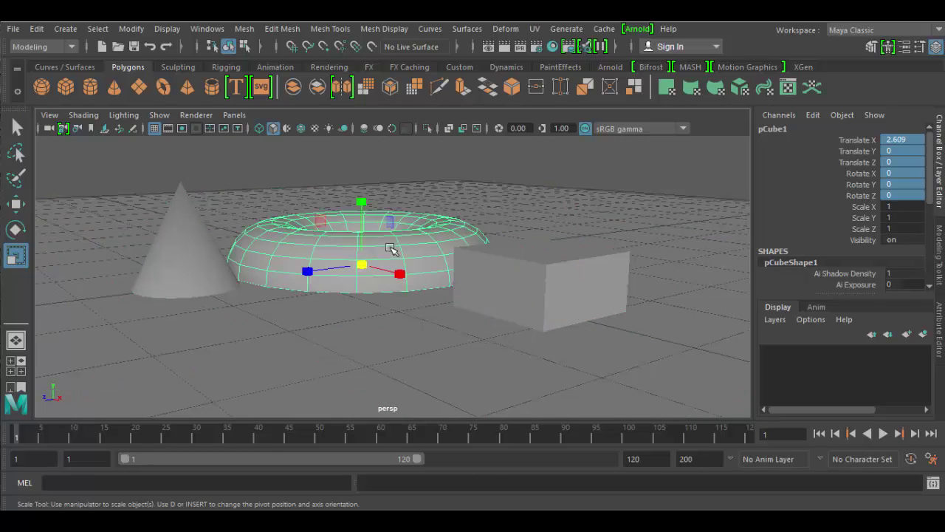
{"action": "key", "text": "w"}
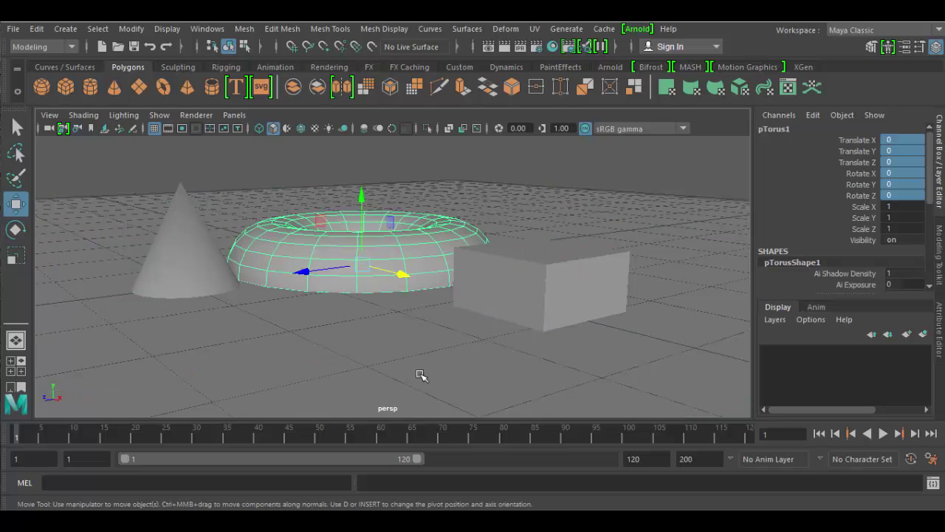
{"action": "left_click_drag", "start_coordinate": [422, 369], "coordinate": [424, 344], "text": "alt"}
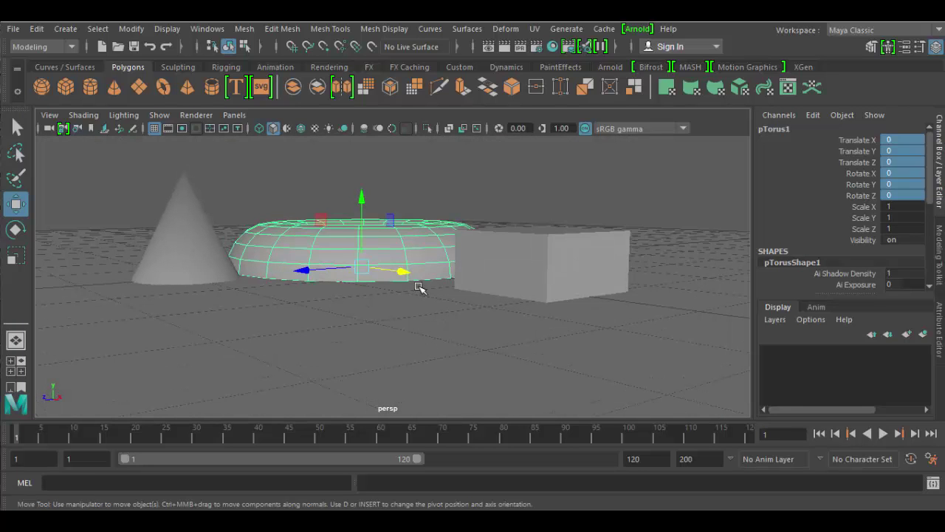
{"action": "key", "text": "space"}
{"action": "key", "text": "space"}
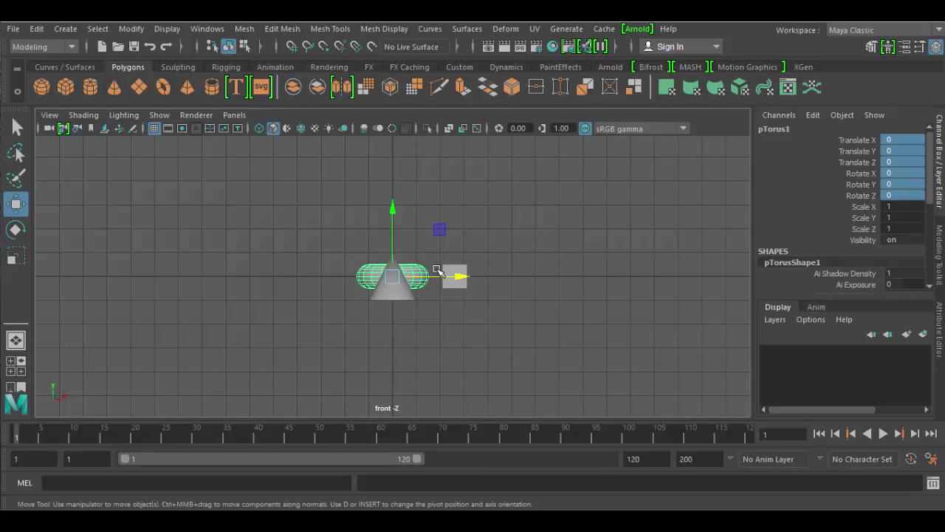
{"action": "scroll", "coordinate": [392, 213], "scroll_direction": "up", "scroll_amount": 5}
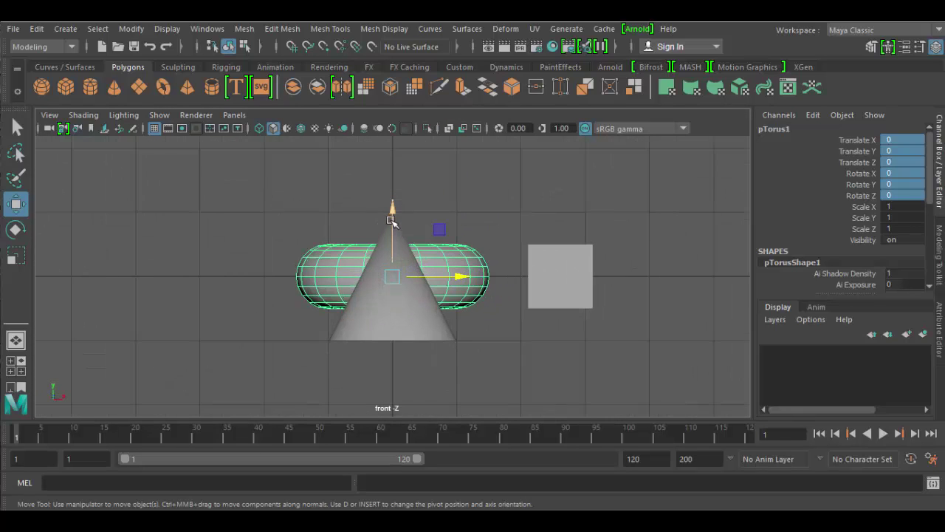
{"action": "scroll", "coordinate": [392, 218], "scroll_direction": "up", "scroll_amount": 2}
{"action": "left_click_drag", "start_coordinate": [392, 217], "coordinate": [391, 127]}
{"action": "left_click", "coordinate": [392, 276]}
Step: Raise the cube to about Translate Y 0.5 so it rests on the plane, and return to the perspective view
{"action": "left_click", "coordinate": [643, 276]}
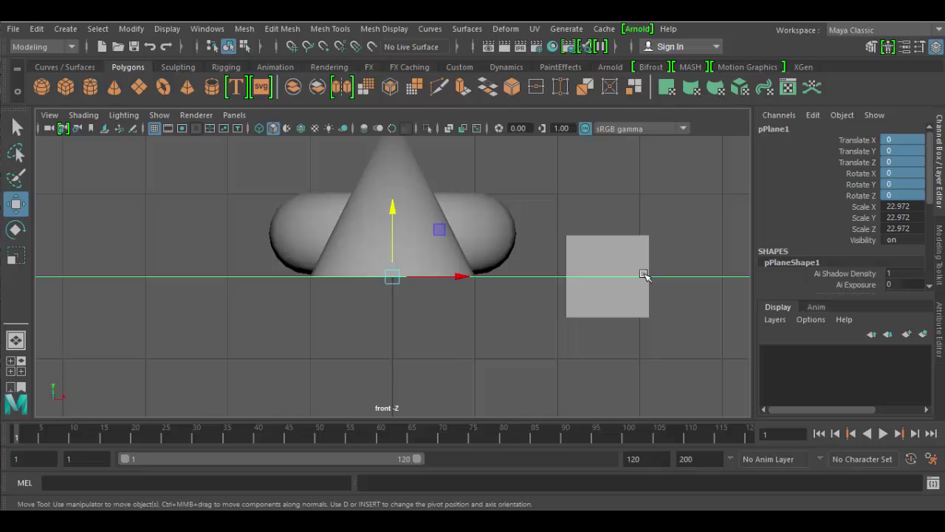
{"action": "left_click", "coordinate": [616, 251]}
{"action": "left_click_drag", "start_coordinate": [608, 205], "coordinate": [609, 166]}
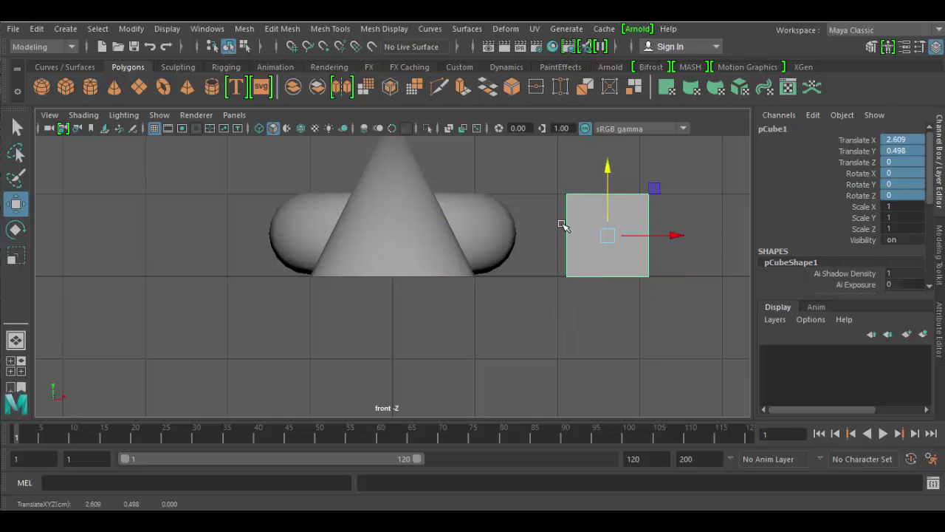
{"action": "key", "text": "space"}
{"action": "key", "text": "space"}
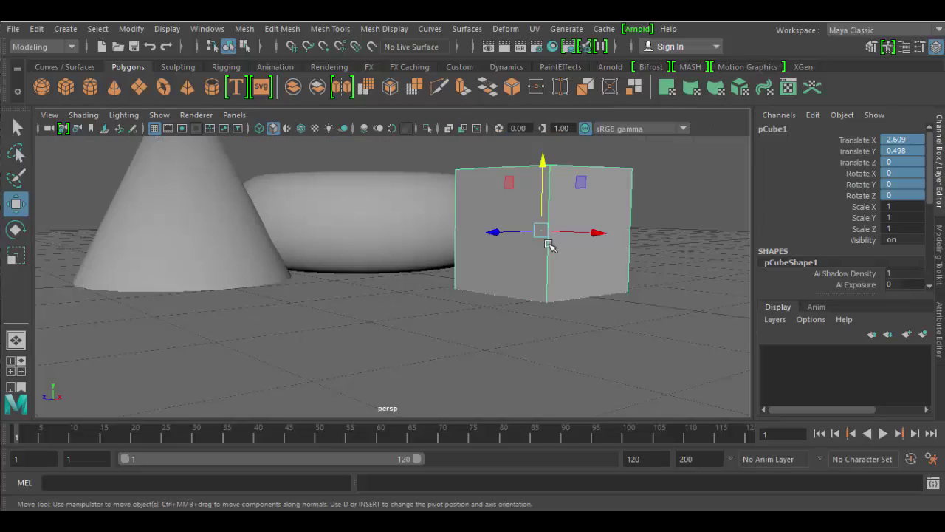
Step: Move the cube within the XY, XZ and YZ planes, placing it at about X 2.48, Y 0.79, Z 0.21
{"action": "left_click", "coordinate": [545, 249]}
{"action": "left_click_drag", "start_coordinate": [483, 311], "coordinate": [492, 329], "text": "alt"}
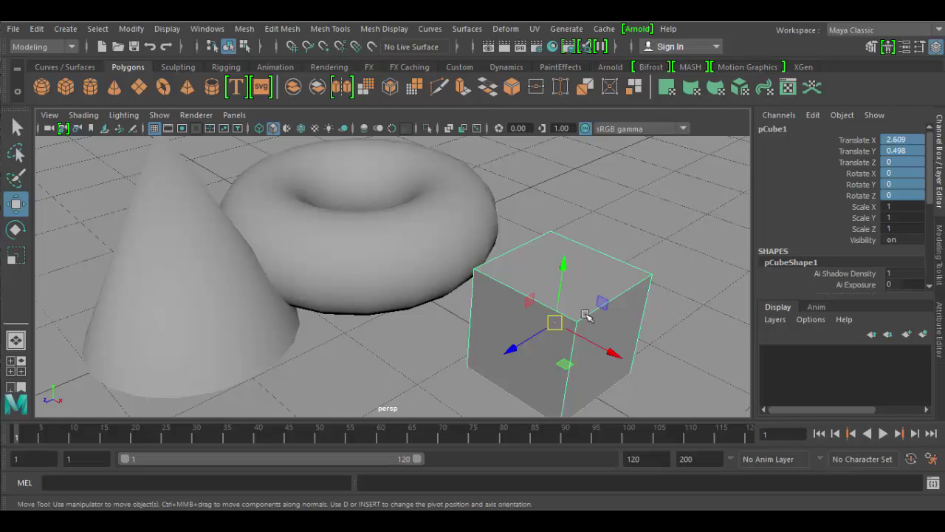
{"action": "left_click_drag", "start_coordinate": [604, 307], "coordinate": [600, 269]}
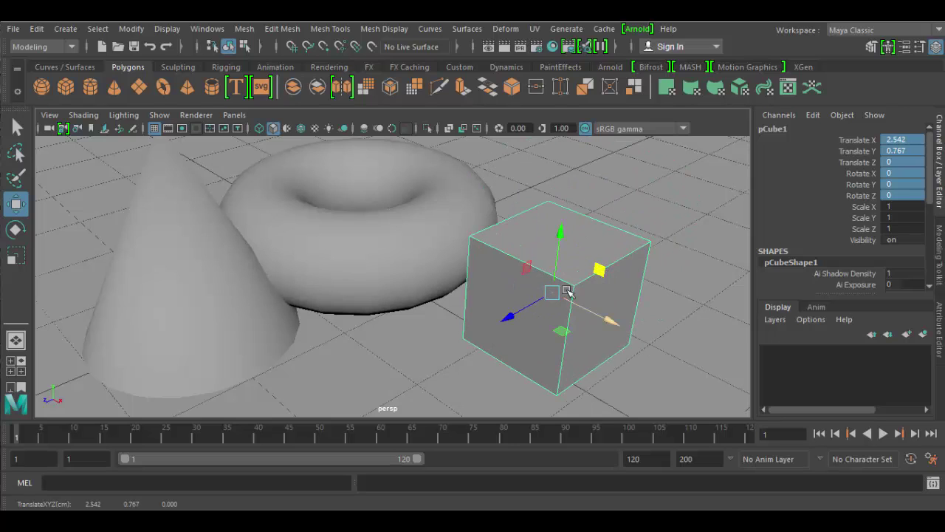
{"action": "mouse_move", "coordinate": [567, 338]}
{"action": "left_mouse_down"}
{"action": "mouse_move", "coordinate": [521, 335]}
{"action": "mouse_move", "coordinate": [601, 329]}
{"action": "mouse_move", "coordinate": [474, 338]}
{"action": "mouse_move", "coordinate": [558, 325]}
{"action": "left_mouse_up"}
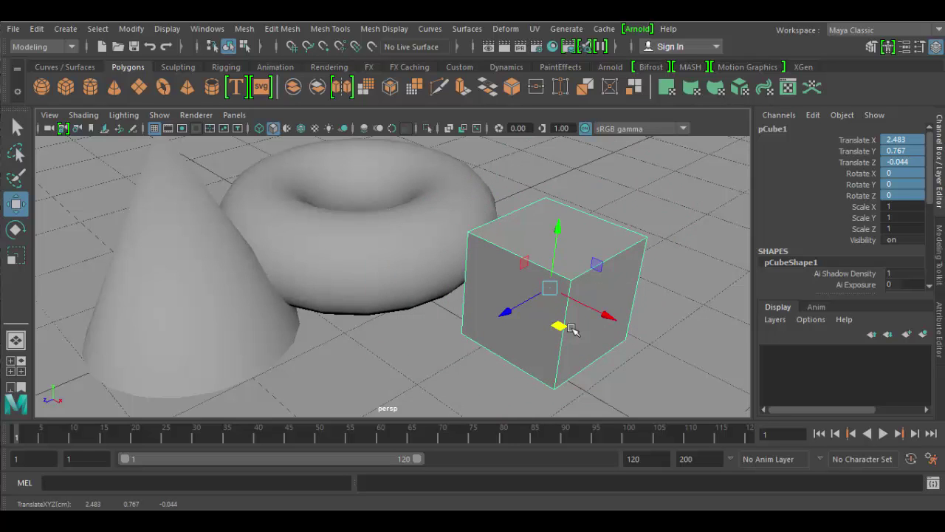
{"action": "left_click_drag", "start_coordinate": [524, 262], "coordinate": [507, 275]}
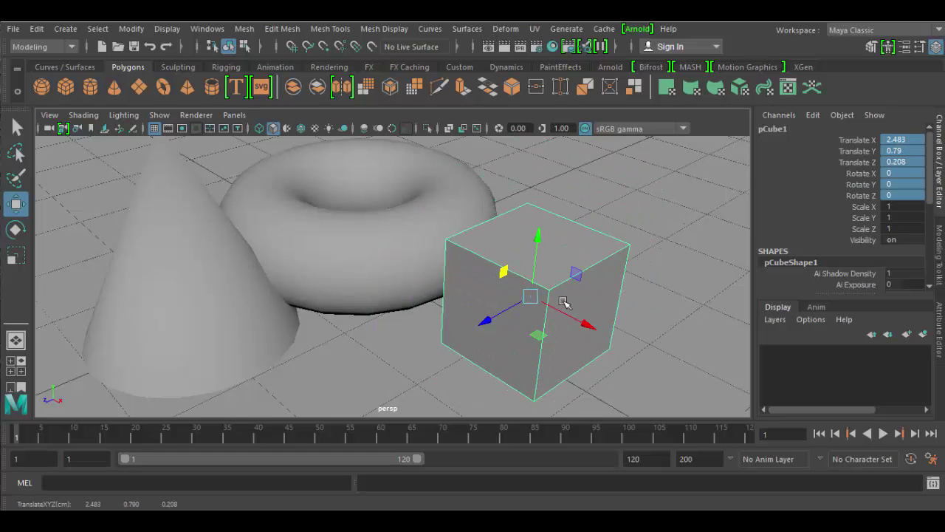
{"action": "mouse_move", "coordinate": [570, 314]}
{"action": "left_mouse_down", "text": "alt"}
{"action": "mouse_move", "coordinate": [517, 311]}
{"action": "mouse_move", "coordinate": [441, 281]}
{"action": "mouse_move", "coordinate": [554, 312]}
{"action": "left_mouse_up", "text": "alt"}
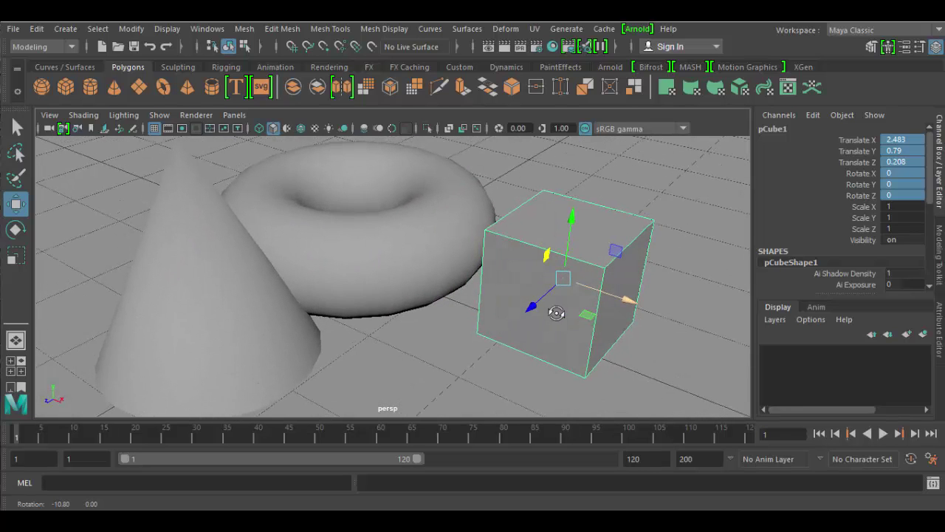
Step: Move the cube along its single axes to about X 2.75, Y 1.07, Z 0.89
{"action": "left_click_drag", "start_coordinate": [574, 219], "coordinate": [574, 185]}
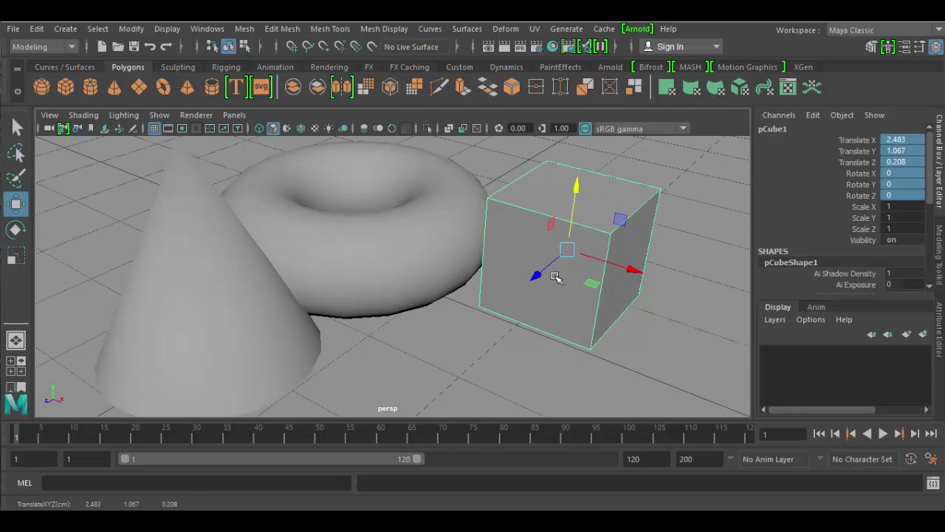
{"action": "left_click_drag", "start_coordinate": [538, 277], "coordinate": [493, 309]}
{"action": "left_click_drag", "start_coordinate": [589, 308], "coordinate": [621, 317]}
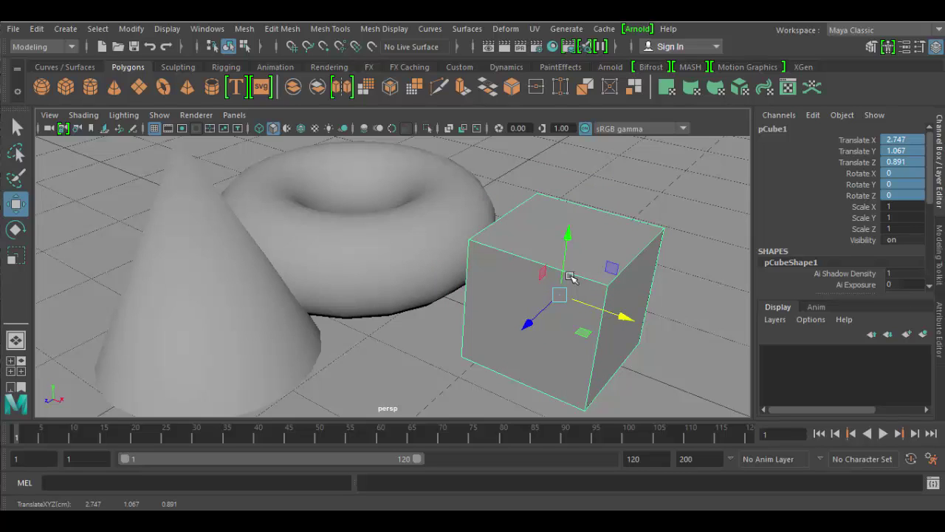
Step: Enlarge and shrink the cube's move manipulator to a comfortable size, and shift the cube farther from the torus along X
{"action": "key", "text": "equal"}
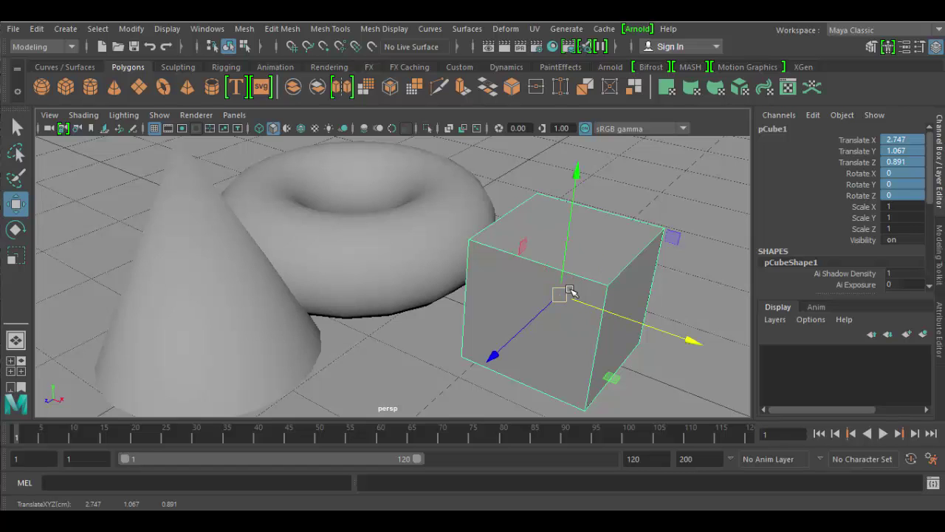
{"action": "key", "text": "equal"}
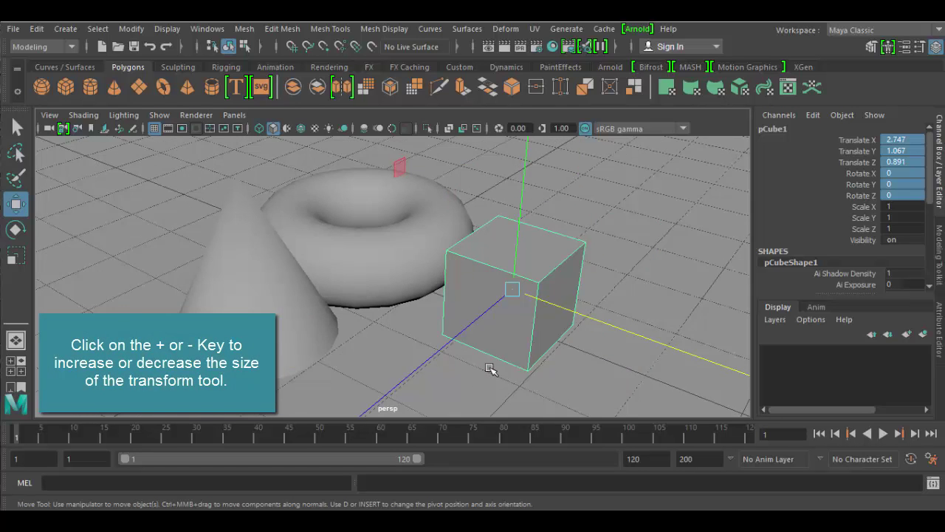
{"action": "scroll", "coordinate": [490, 368], "scroll_direction": "down", "scroll_amount": 10}
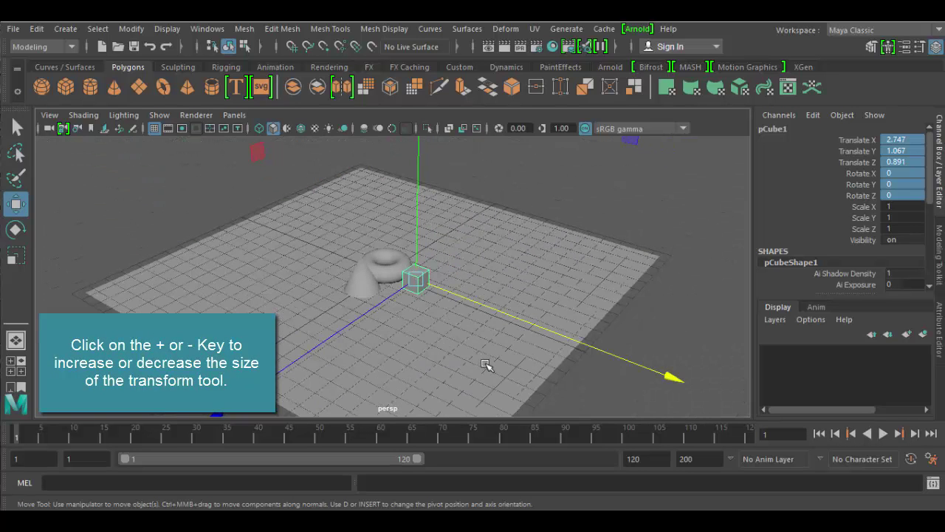
{"action": "scroll", "coordinate": [486, 364], "scroll_direction": "up", "scroll_amount": 10}
{"action": "key", "text": "minus"}
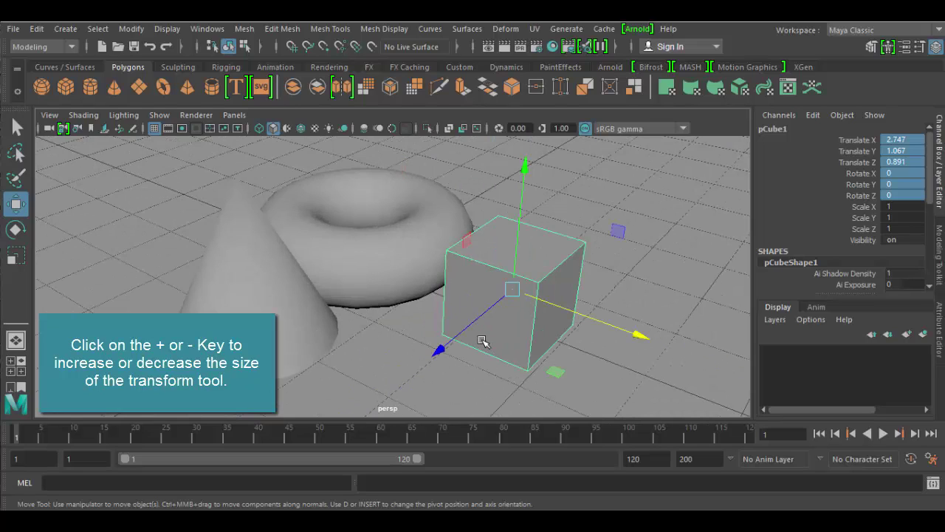
{"action": "key", "text": "minus"}
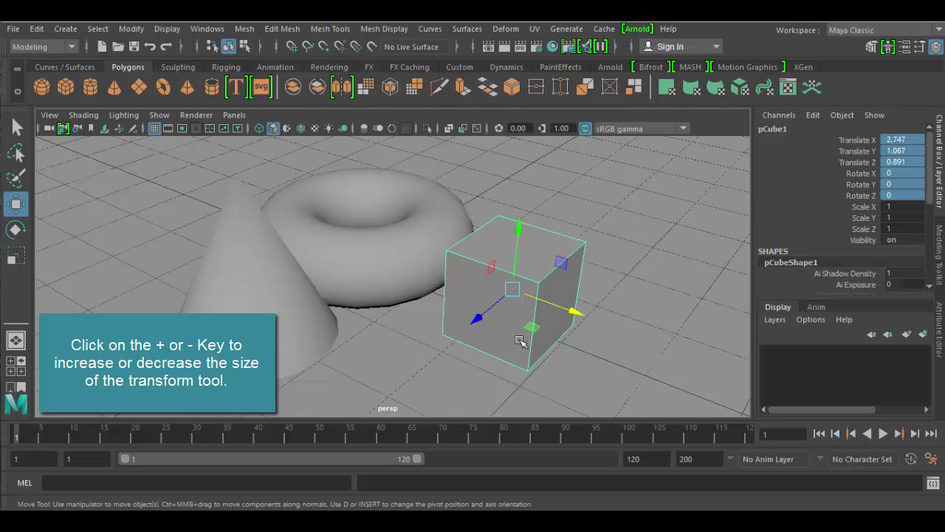
{"action": "key", "text": "plus"}
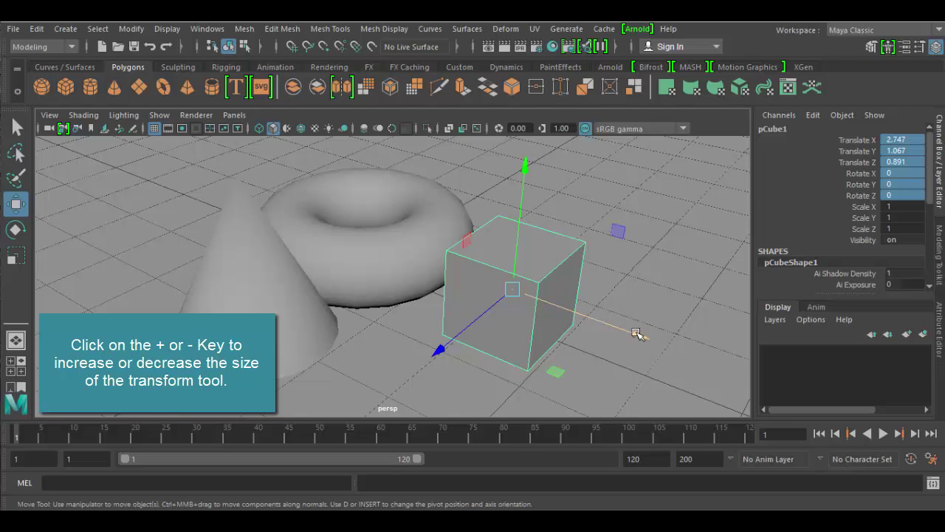
{"action": "left_click_drag", "start_coordinate": [635, 333], "coordinate": [729, 365]}
Step: Rotate the torus freely, around the view axis and around X, to about X -81.5, Y -71.3, Z 1079.8
{"action": "left_click", "coordinate": [384, 274]}
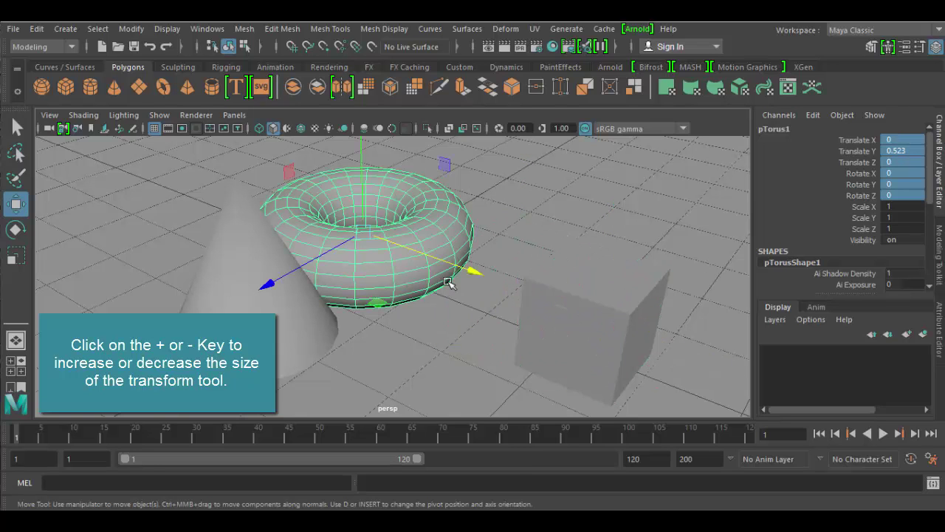
{"action": "left_click_drag", "start_coordinate": [561, 263], "coordinate": [471, 357], "text": "alt"}
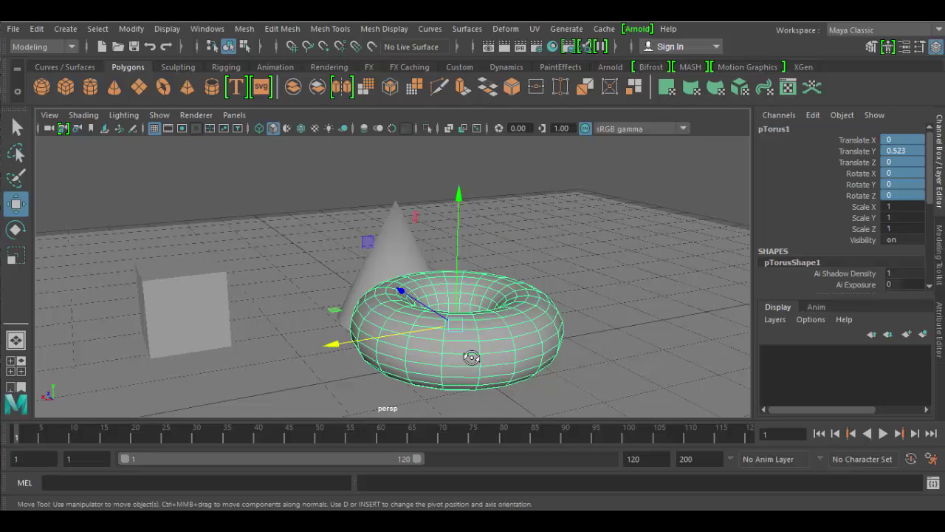
{"action": "key", "text": "e"}
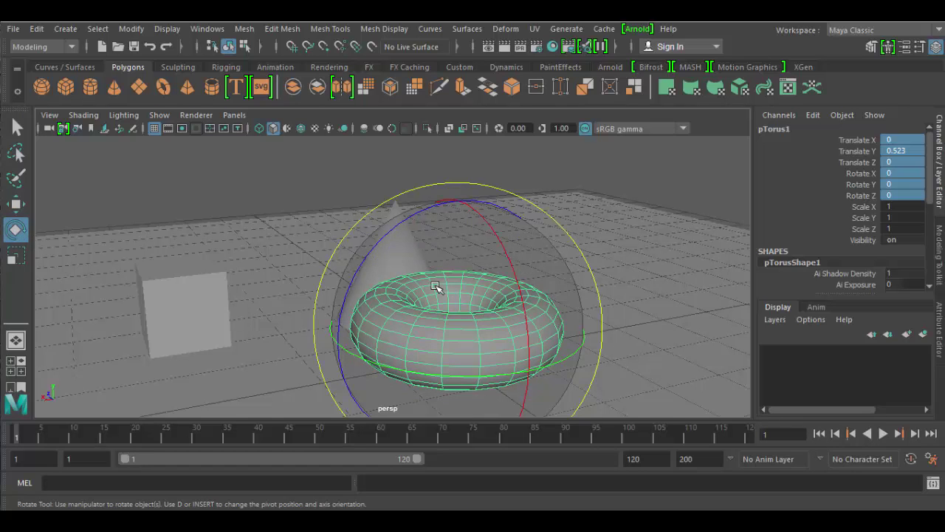
{"action": "left_click_drag", "start_coordinate": [544, 261], "coordinate": [438, 160], "text": "alt"}
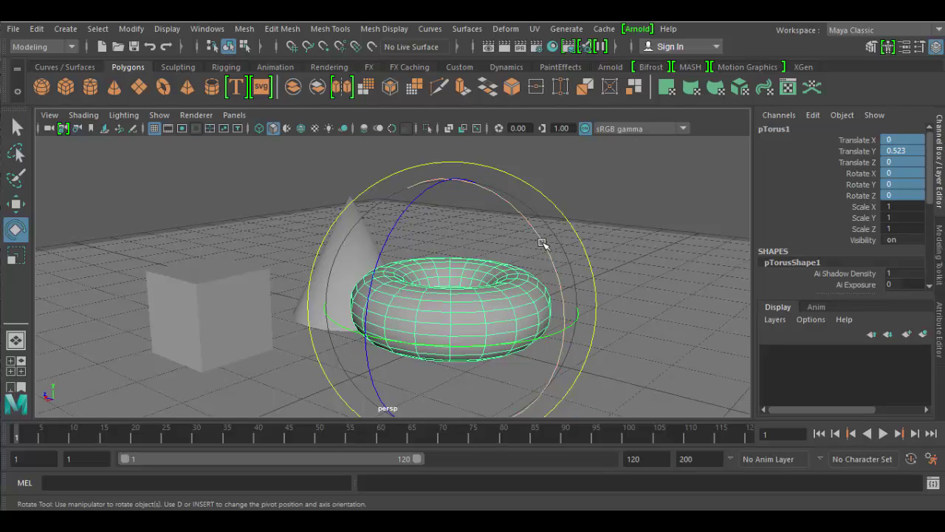
{"action": "left_click_drag", "start_coordinate": [413, 204], "coordinate": [449, 186]}
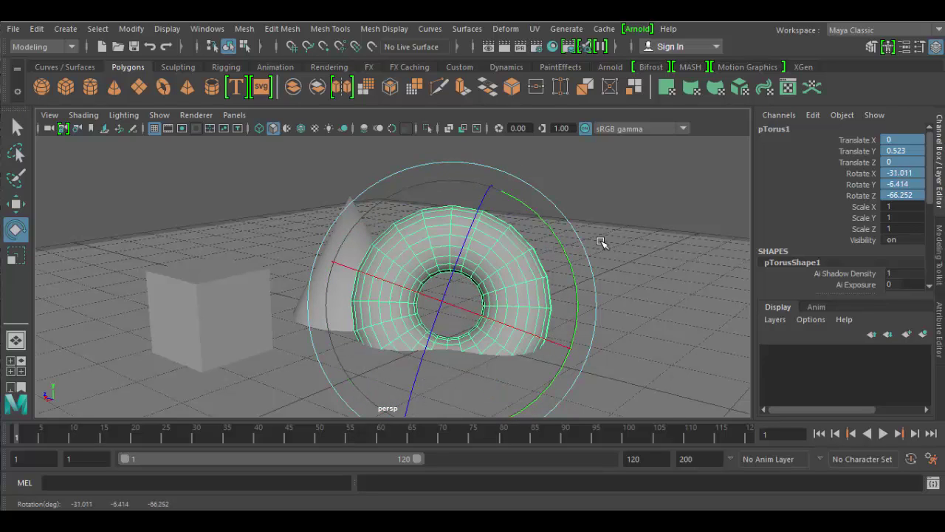
{"action": "left_click_drag", "start_coordinate": [580, 233], "coordinate": [545, 313]}
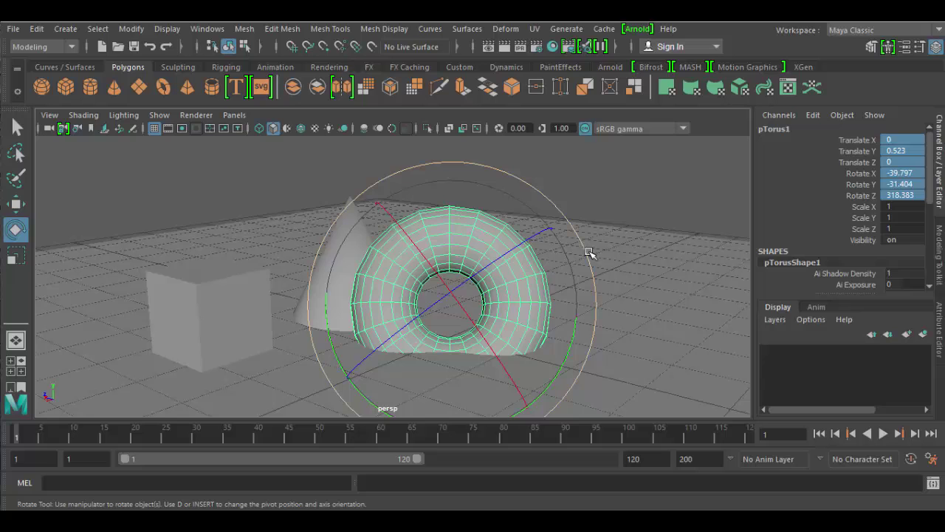
{"action": "left_click_drag", "start_coordinate": [590, 258], "coordinate": [573, 223]}
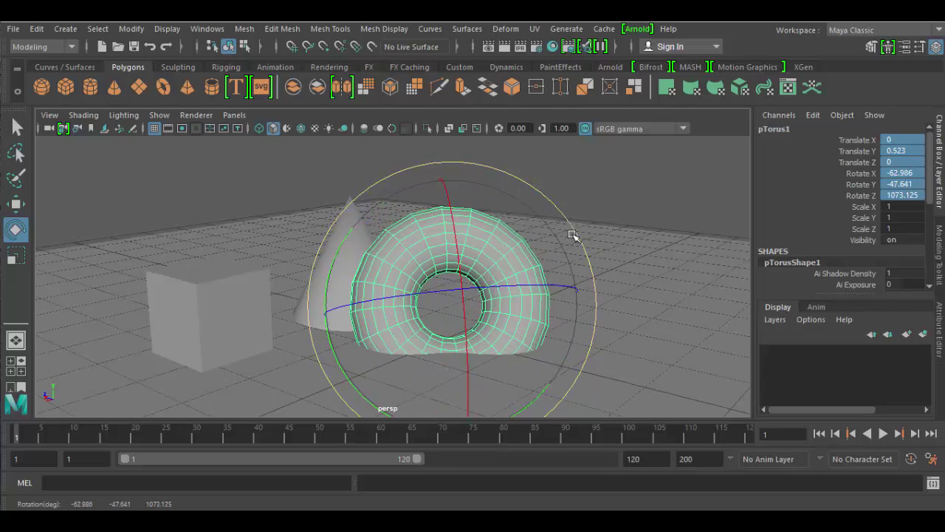
{"action": "left_click_drag", "start_coordinate": [524, 300], "coordinate": [522, 208]}
Step: Adjust the torus's rotation one channel at a time to about Rotate X -122.9, Rotate Y 3.02 and Rotate Z 1088.4
{"action": "left_click", "coordinate": [873, 176]}
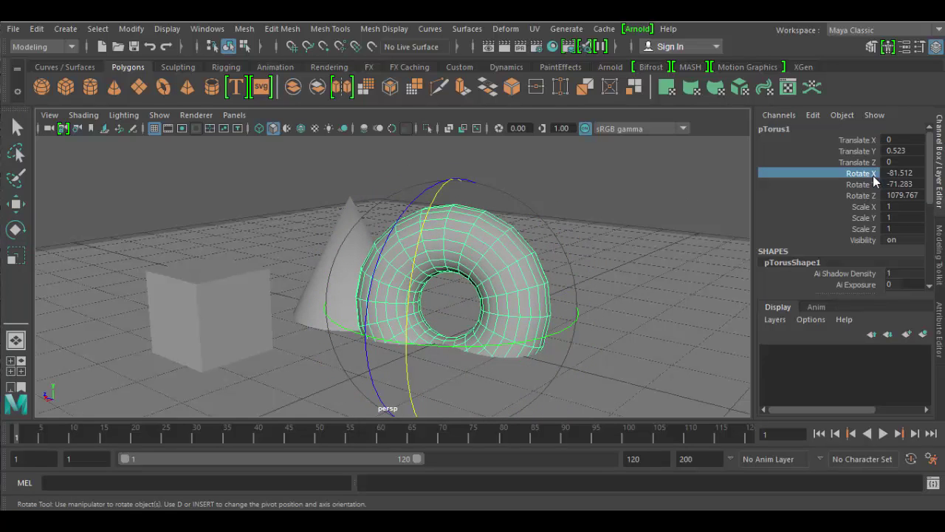
{"action": "middle_click_drag", "start_coordinate": [677, 180], "coordinate": [597, 192]}
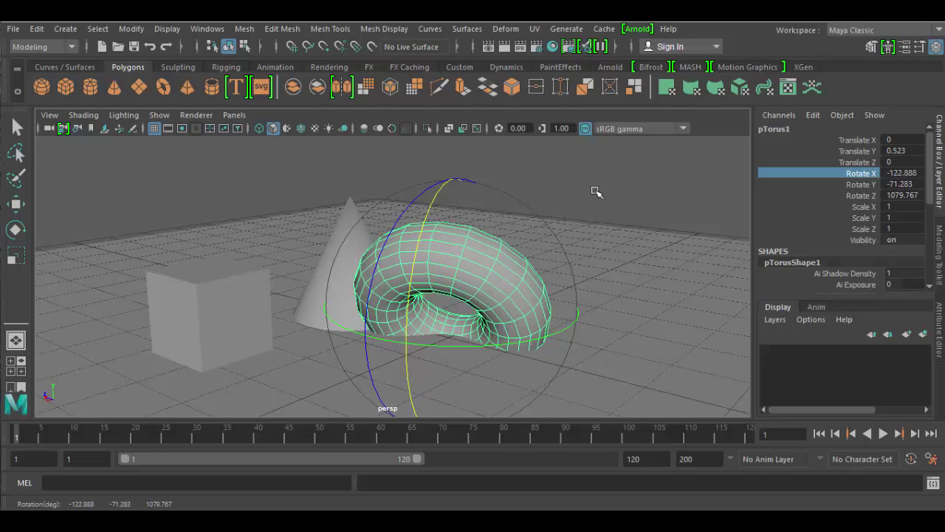
{"action": "left_click", "coordinate": [864, 185]}
{"action": "middle_click_drag", "start_coordinate": [684, 194], "coordinate": [583, 202]}
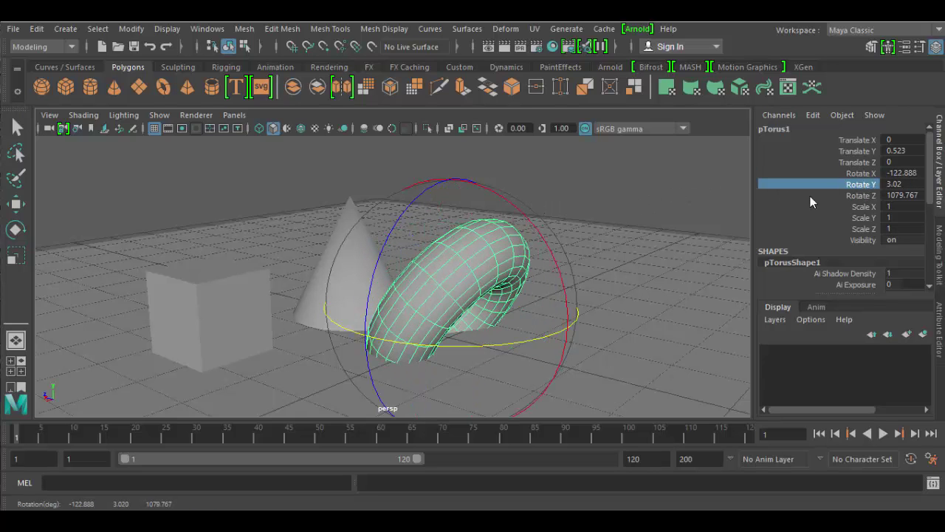
{"action": "left_click", "coordinate": [849, 196]}
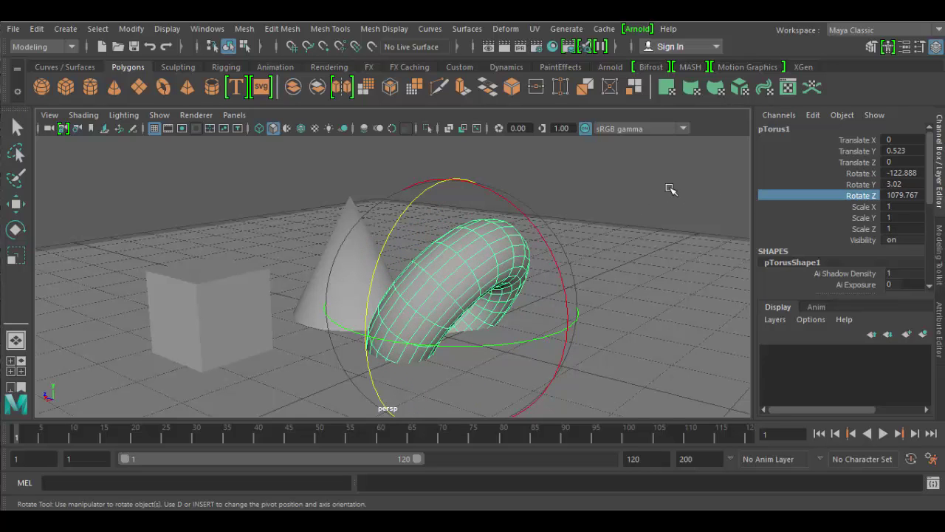
{"action": "mouse_move", "coordinate": [670, 190]}
{"action": "middle_mouse_down"}
{"action": "mouse_move", "coordinate": [635, 192]}
{"action": "mouse_move", "coordinate": [686, 200]}
{"action": "middle_mouse_up"}
Step: Move the torus one translate channel at a time to about Translate X -0.974, Translate Y 0.793 and Translate Z -0.603
{"action": "left_click", "coordinate": [856, 140]}
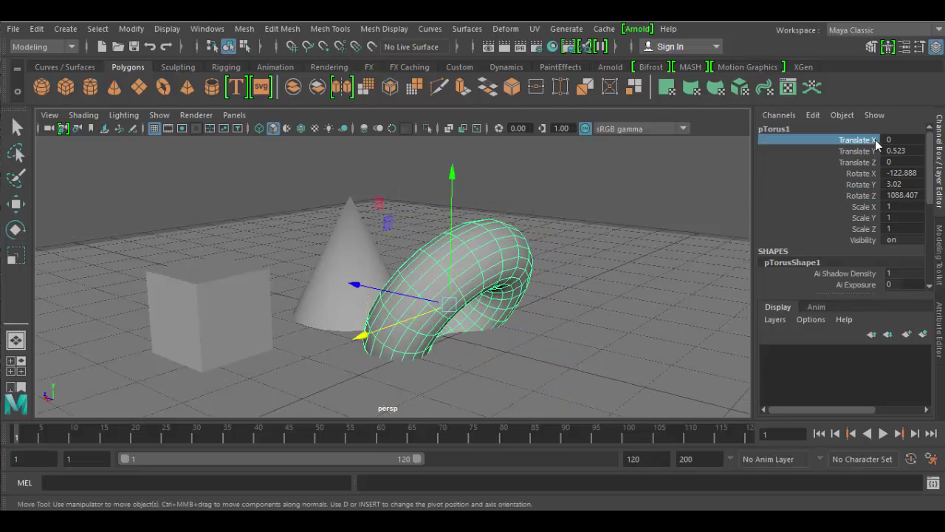
{"action": "middle_click_drag", "start_coordinate": [570, 236], "coordinate": [635, 241]}
{"action": "left_click", "coordinate": [848, 151]}
{"action": "middle_click_drag", "start_coordinate": [702, 217], "coordinate": [643, 264]}
{"action": "left_click", "coordinate": [855, 162]}
{"action": "left_click_drag", "start_coordinate": [523, 185], "coordinate": [525, 148]}
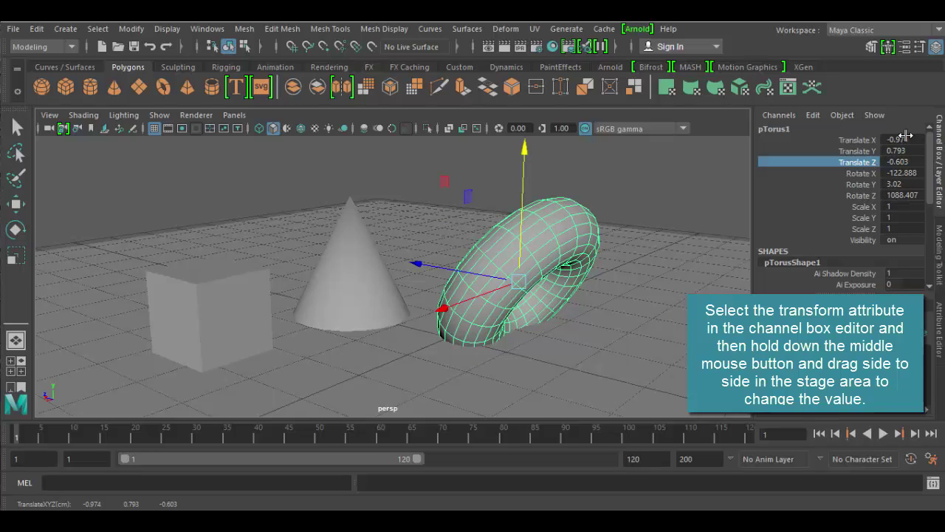
Step: Set all of the torus's translate and rotate channels to 0 in one entry
{"action": "left_click_drag", "start_coordinate": [905, 137], "coordinate": [905, 196]}
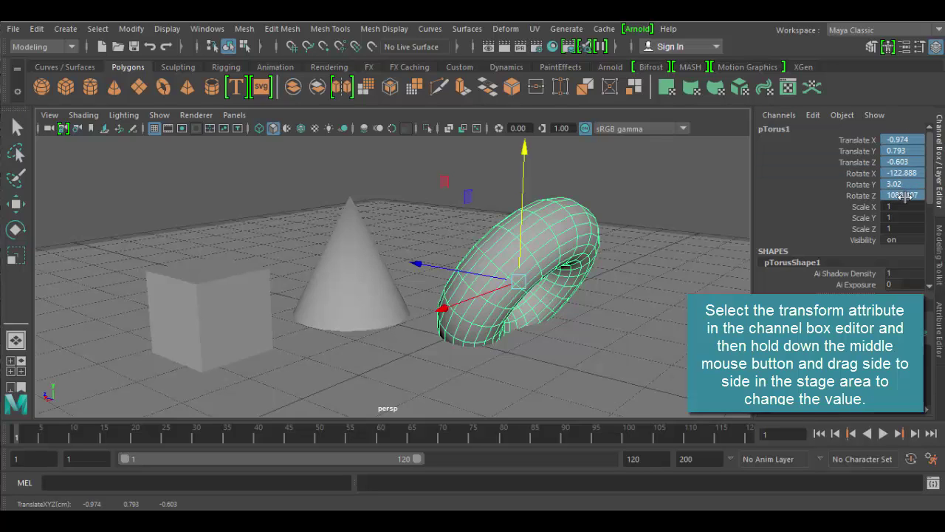
{"action": "type", "text": "0"}
{"action": "key", "text": "Return"}
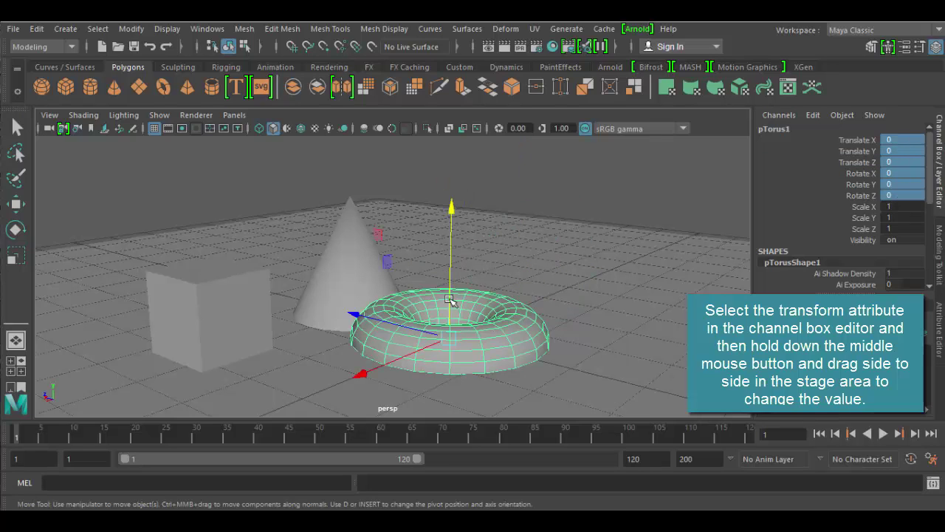
Step: Set the torus's Scale X, Scale Y and Scale Z to 0 together
{"action": "left_click_drag", "start_coordinate": [537, 334], "coordinate": [749, 244], "text": "alt"}
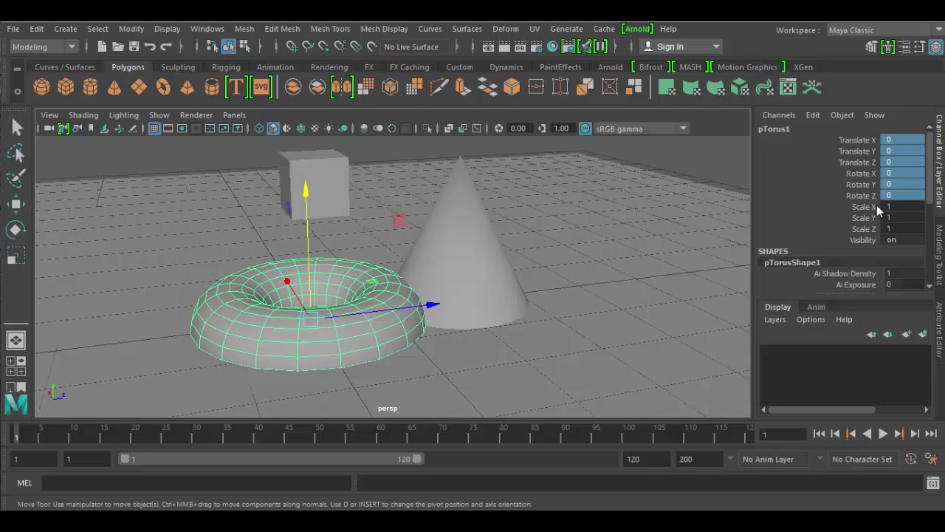
{"action": "left_click_drag", "start_coordinate": [876, 206], "coordinate": [873, 230]}
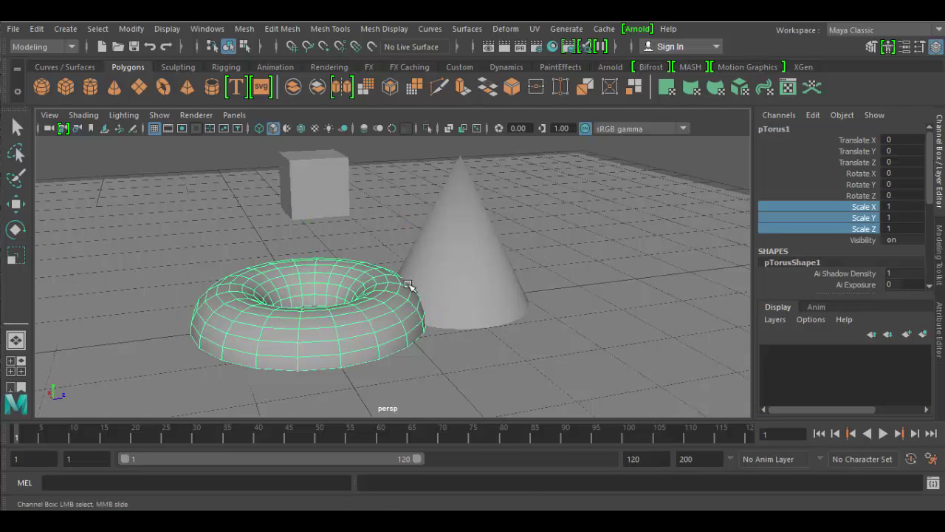
{"action": "left_click_drag", "start_coordinate": [374, 323], "coordinate": [483, 330], "text": "alt"}
{"action": "key", "text": "1"}
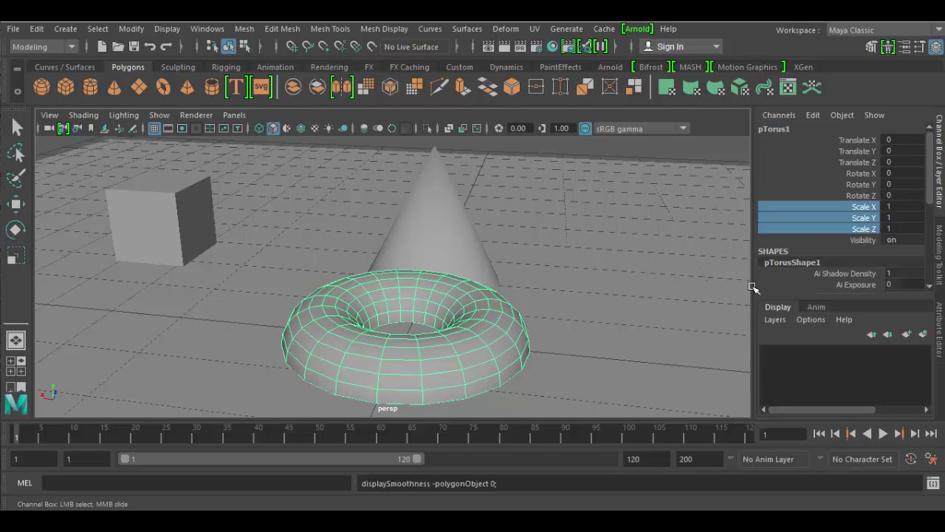
{"action": "left_click_drag", "start_coordinate": [894, 201], "coordinate": [893, 229]}
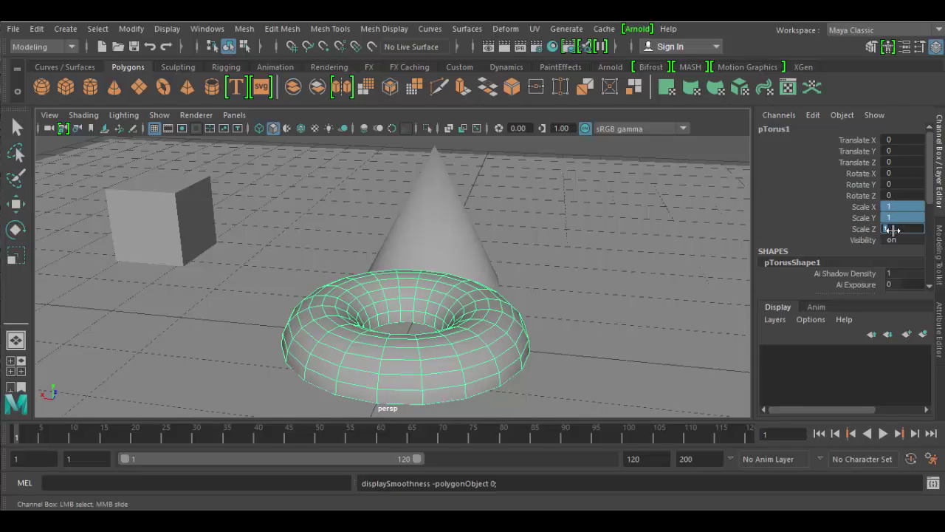
{"action": "type", "text": "0"}
{"action": "key", "text": "Return"}
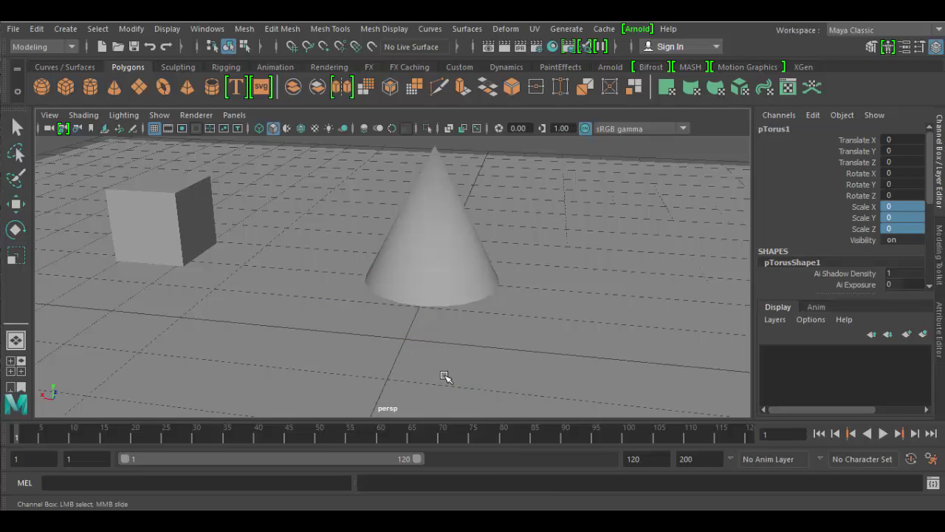
Step: Restore the torus to full size by setting Scale X, Scale Y and Scale Z to 1
{"action": "left_click_drag", "start_coordinate": [445, 377], "coordinate": [569, 352], "text": "alt"}
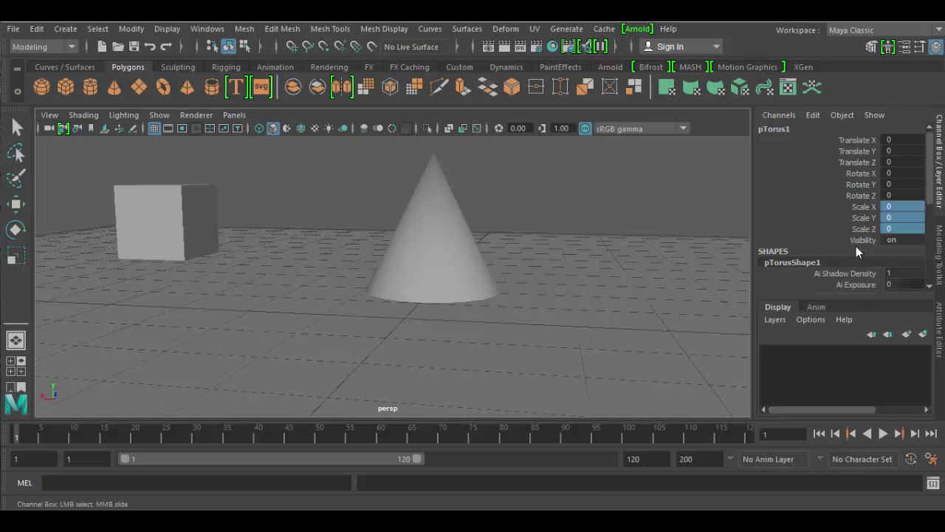
{"action": "double_click", "coordinate": [900, 206]}
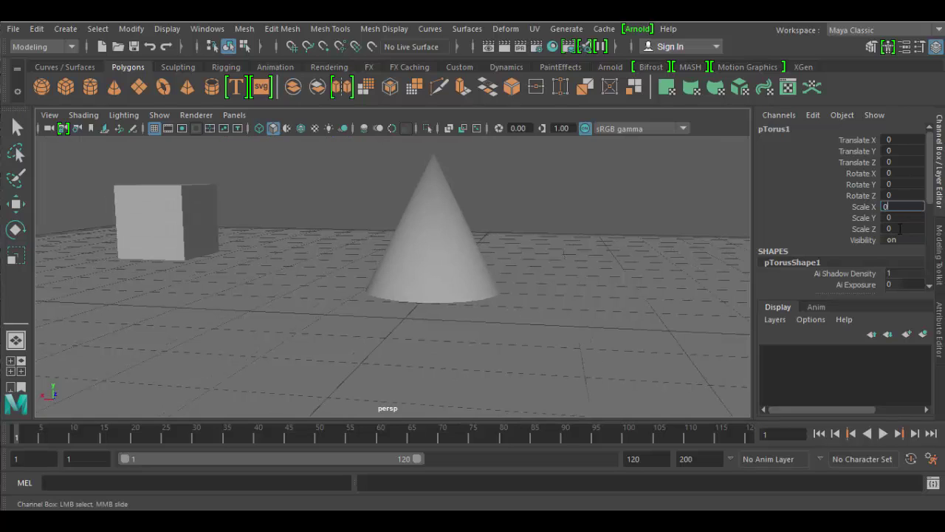
{"action": "left_click_drag", "start_coordinate": [899, 229], "coordinate": [894, 206]}
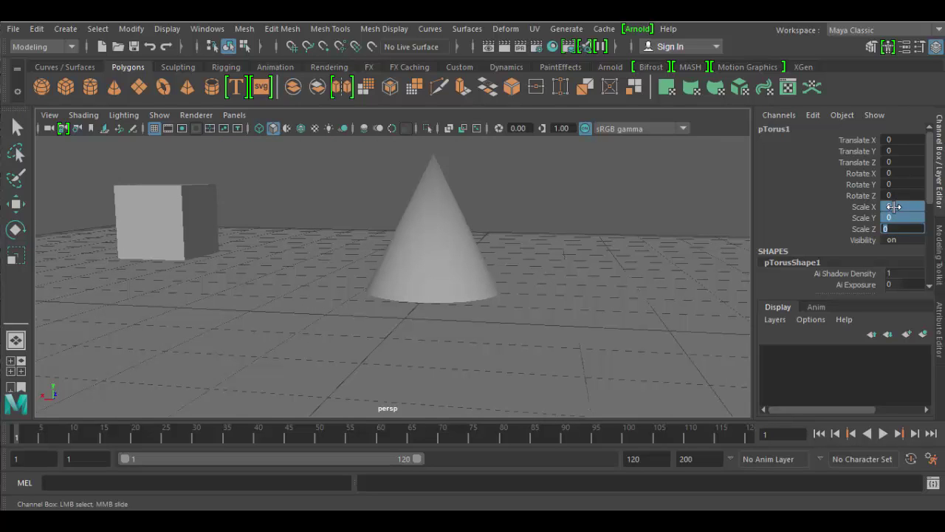
{"action": "key", "text": "Return"}
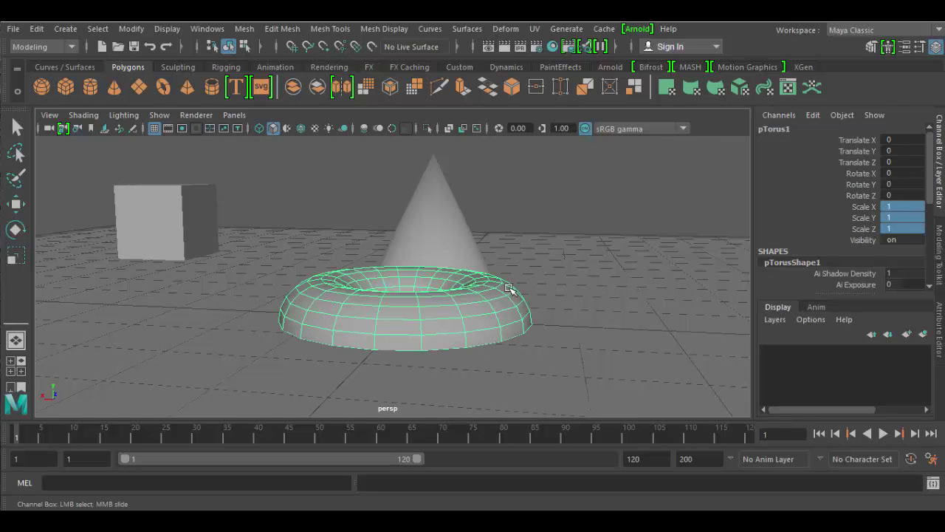
Step: Select the cube and scale it uniformly with the Scale tool to about 1.439 on all three axes
{"action": "left_click_drag", "start_coordinate": [527, 288], "coordinate": [588, 308], "text": "alt"}
{"action": "left_click_drag", "start_coordinate": [412, 312], "coordinate": [384, 342], "text": "alt"}
{"action": "left_click", "coordinate": [375, 340]}
{"action": "key", "text": "e"}
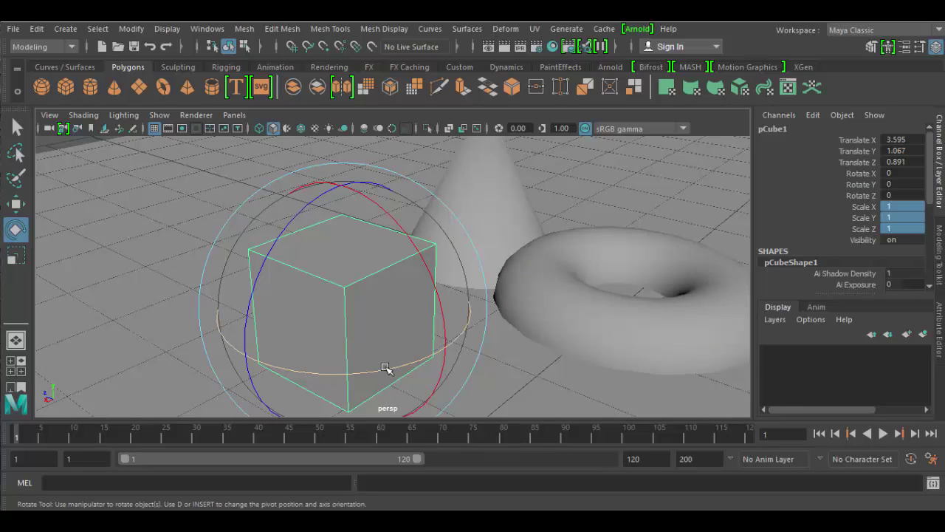
{"action": "key", "text": "r"}
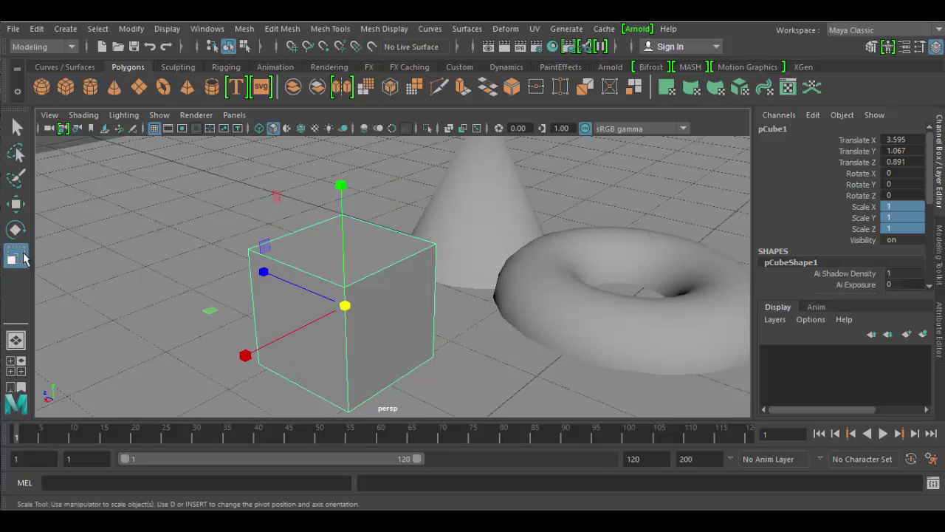
{"action": "left_click_drag", "start_coordinate": [345, 307], "coordinate": [587, 319]}
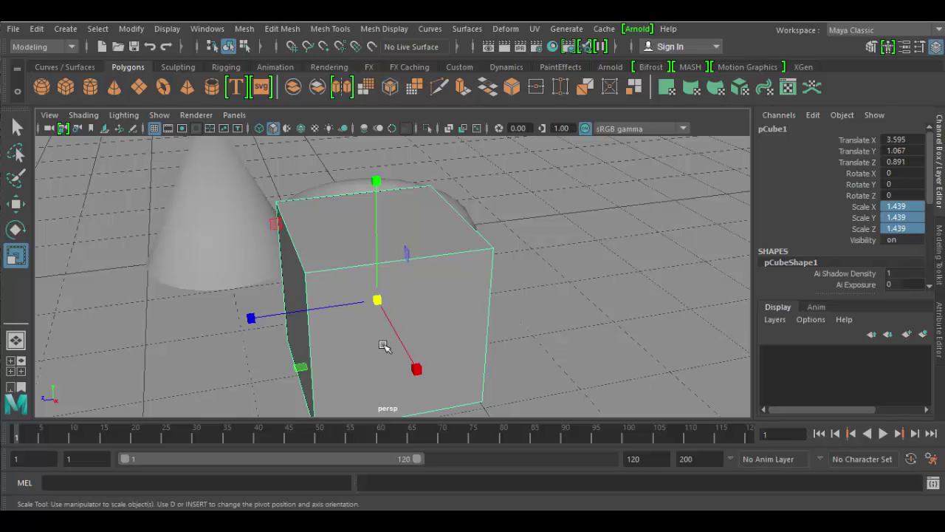
Step: Scale the cube along its single axes to about X 0.72, Y 1.283 and Z 0.799
{"action": "left_click_drag", "start_coordinate": [384, 345], "coordinate": [443, 337], "text": "alt"}
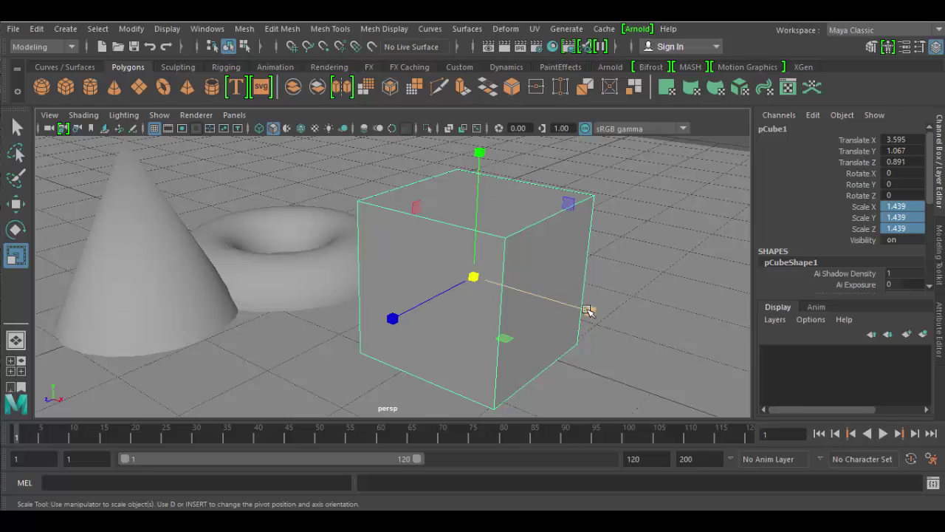
{"action": "left_click_drag", "start_coordinate": [588, 310], "coordinate": [529, 290]}
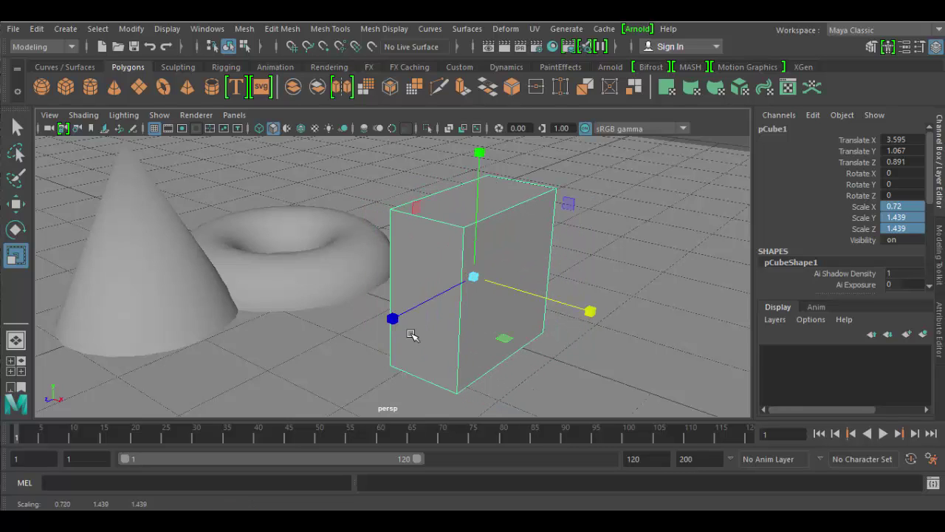
{"action": "left_click_drag", "start_coordinate": [392, 319], "coordinate": [458, 307]}
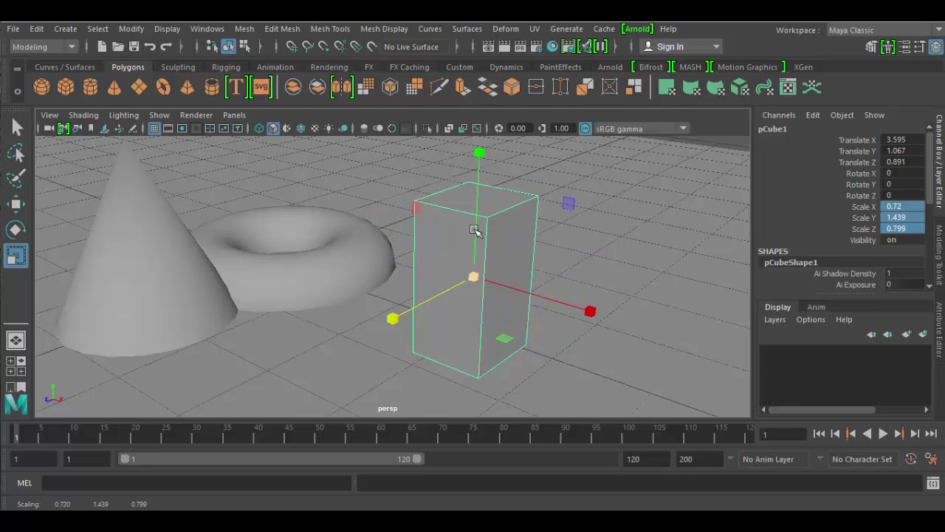
{"action": "mouse_move", "coordinate": [480, 153]}
{"action": "left_mouse_down"}
{"action": "mouse_move", "coordinate": [479, 225]}
{"action": "mouse_move", "coordinate": [480, 153]}
{"action": "left_mouse_up"}
Step: Narrow the cone along X to about 0.445, and squash the torus to about 0.487 along X and 0.458 along Y
{"action": "left_click", "coordinate": [165, 281]}
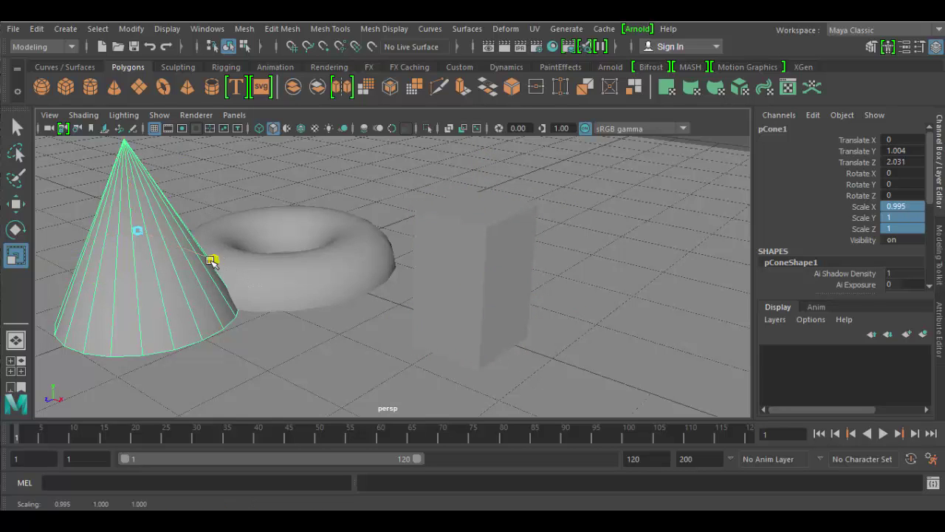
{"action": "left_click_drag", "start_coordinate": [212, 260], "coordinate": [142, 229]}
{"action": "left_click_drag", "start_coordinate": [220, 356], "coordinate": [327, 363], "text": "alt"}
{"action": "right_click_drag", "start_coordinate": [289, 323], "coordinate": [469, 231], "text": "alt"}
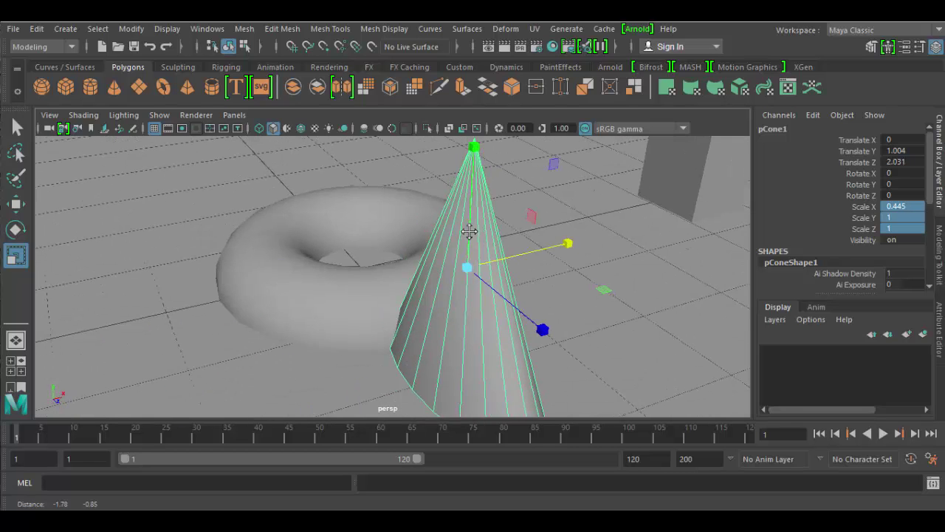
{"action": "left_click", "coordinate": [363, 289]}
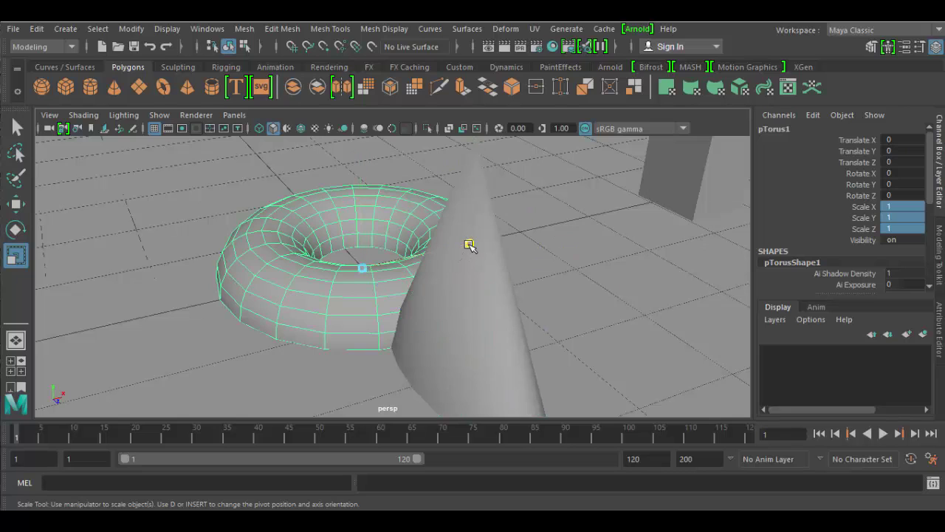
{"action": "left_click_drag", "start_coordinate": [468, 246], "coordinate": [410, 254]}
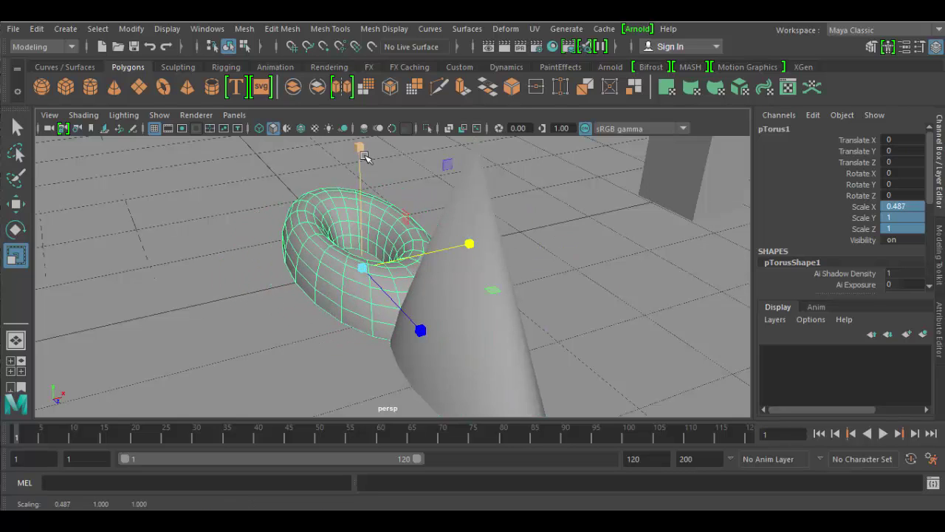
{"action": "left_click_drag", "start_coordinate": [360, 148], "coordinate": [368, 223]}
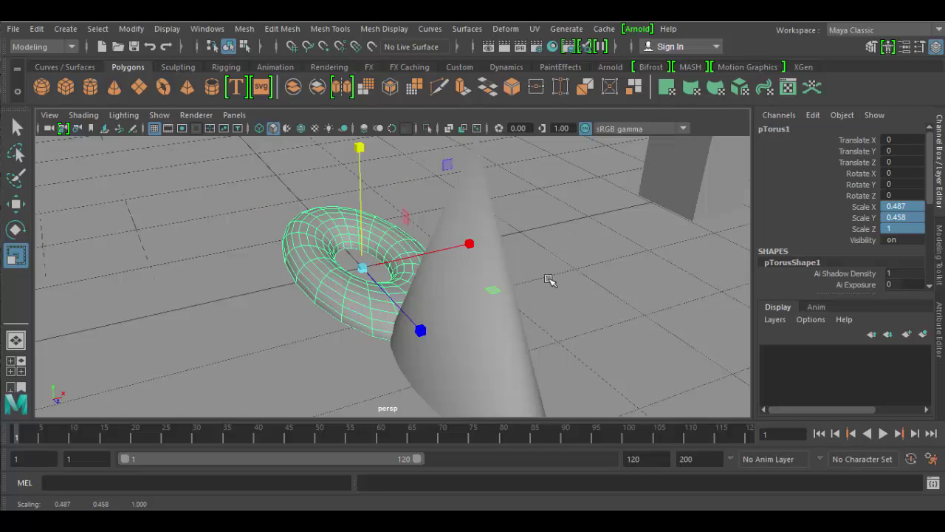
Step: Set Scale X, Y and Z to 1 on the torus and on the cone
{"action": "double_click", "coordinate": [906, 225]}
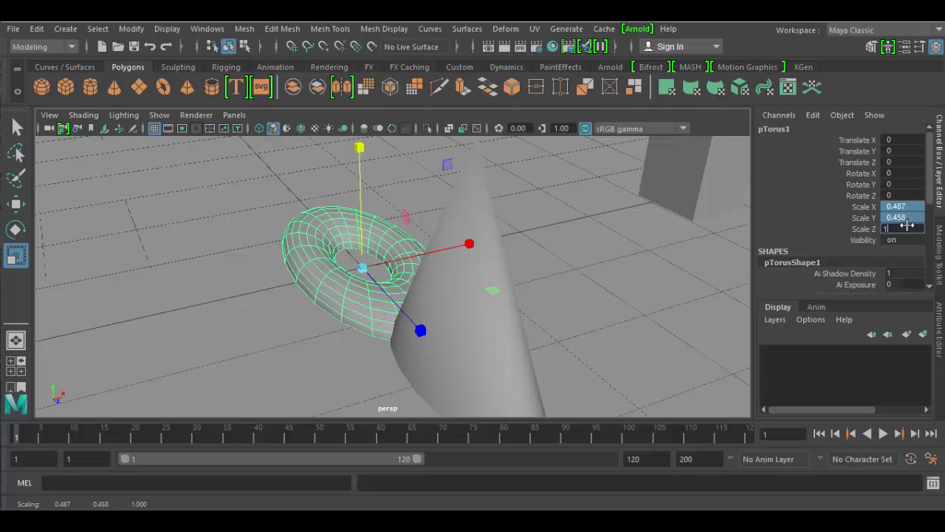
{"action": "key", "text": "Return"}
{"action": "left_click", "coordinate": [487, 336]}
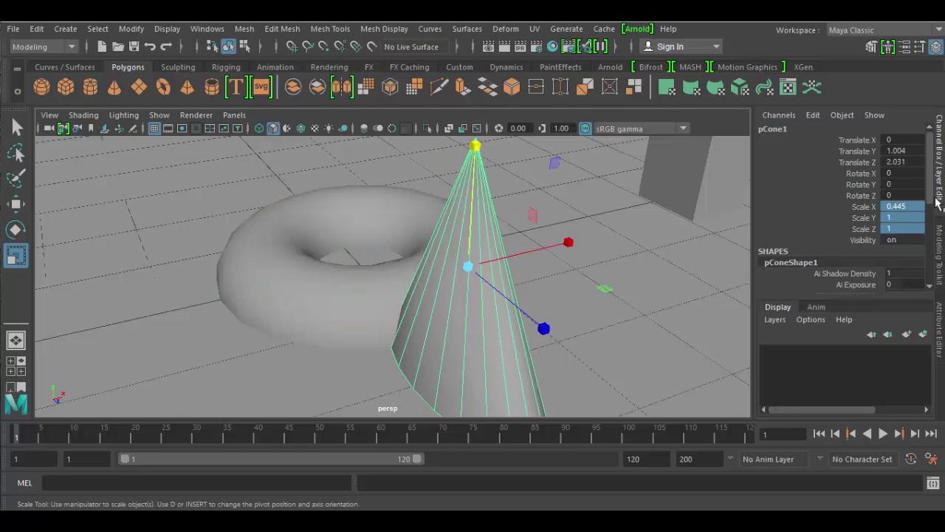
{"action": "key", "text": "1"}
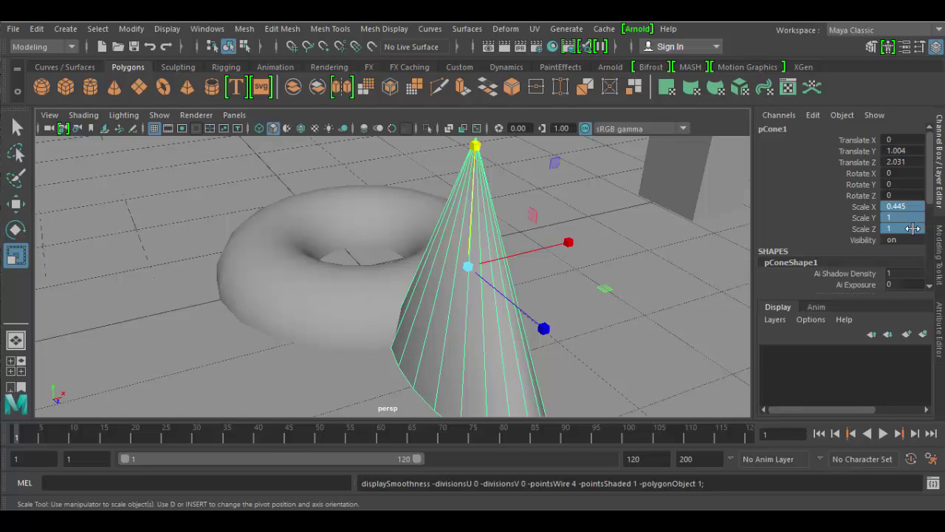
{"action": "left_click", "coordinate": [913, 228]}
{"action": "key", "text": "Return"}
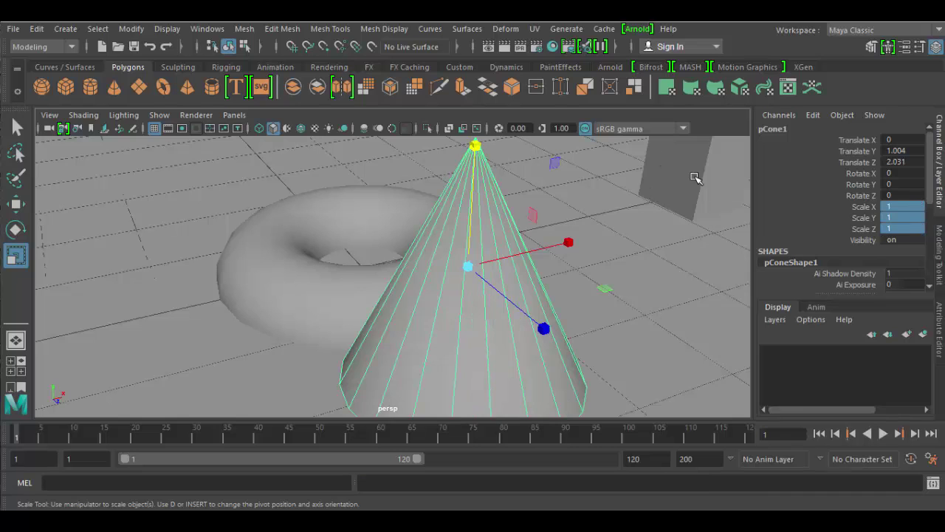
Step: Select the cube and set its Scale X, Scale Y and Scale Z to 1
{"action": "left_click", "coordinate": [697, 179]}
{"action": "left_click_drag", "start_coordinate": [667, 257], "coordinate": [690, 249], "text": "alt"}
{"action": "key", "text": "f"}
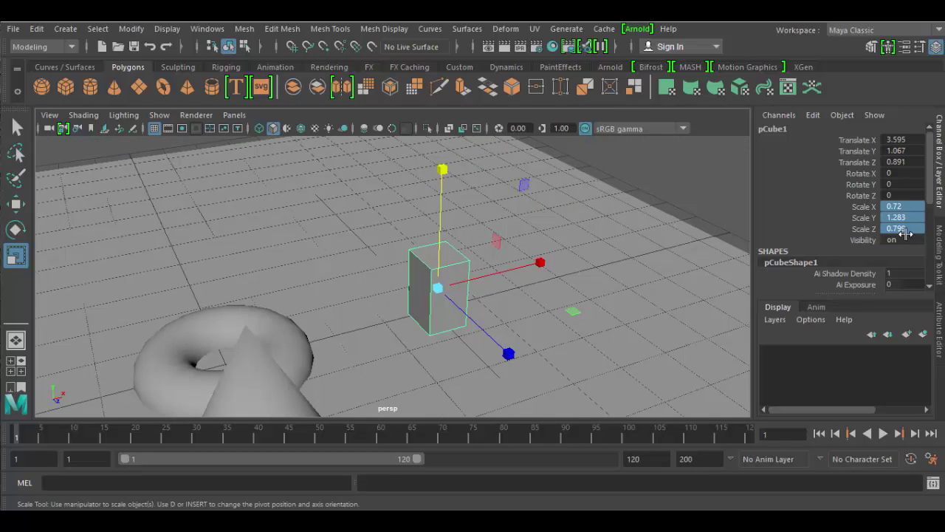
{"action": "left_click", "coordinate": [910, 227]}
{"action": "type", "text": "1"}
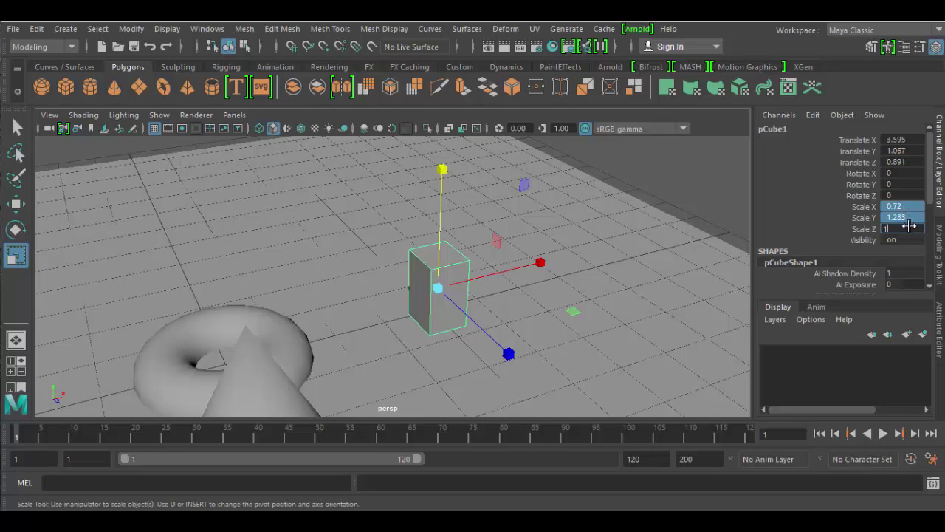
{"action": "key", "text": "Return"}
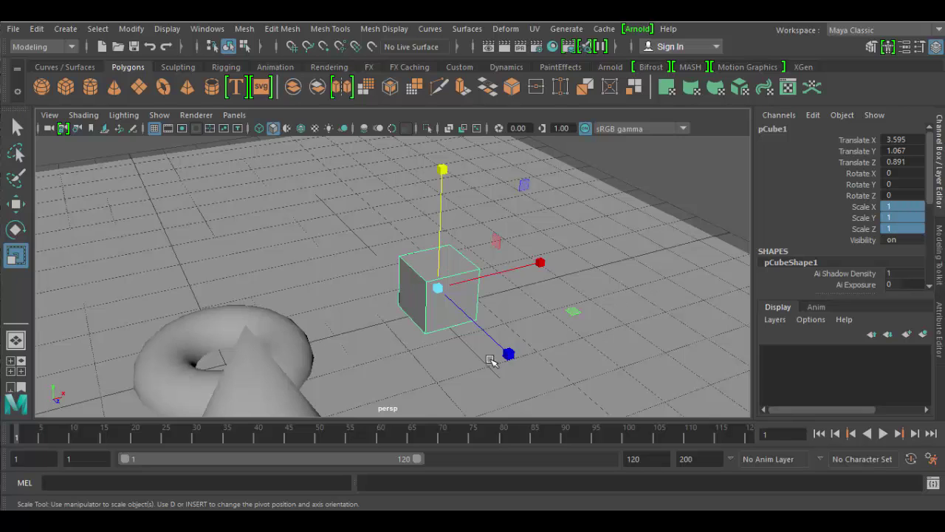
{"action": "left_click_drag", "start_coordinate": [496, 358], "coordinate": [449, 355], "text": "alt"}
{"action": "right_click_drag", "start_coordinate": [449, 355], "coordinate": [385, 334], "text": "alt"}
{"action": "left_click", "coordinate": [16, 205]}
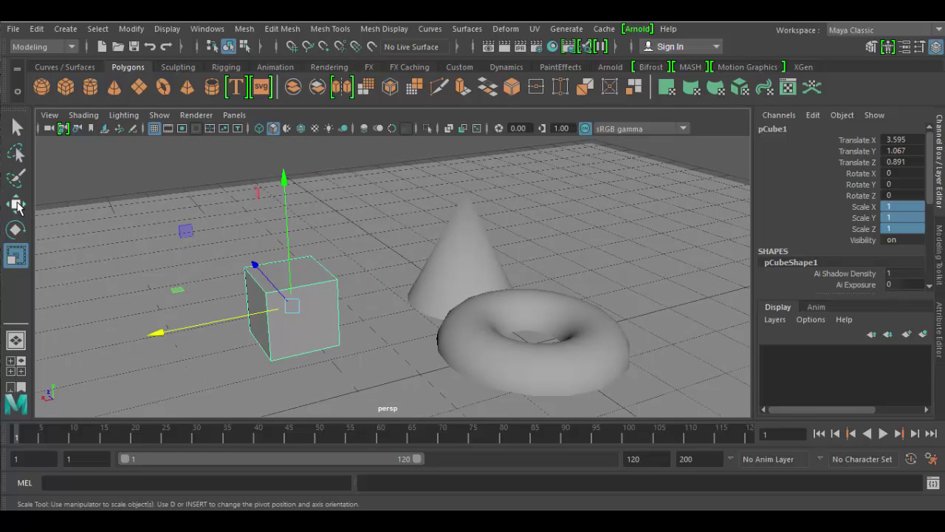
{"action": "left_click", "coordinate": [16, 230]}
{"action": "left_click", "coordinate": [16, 255]}
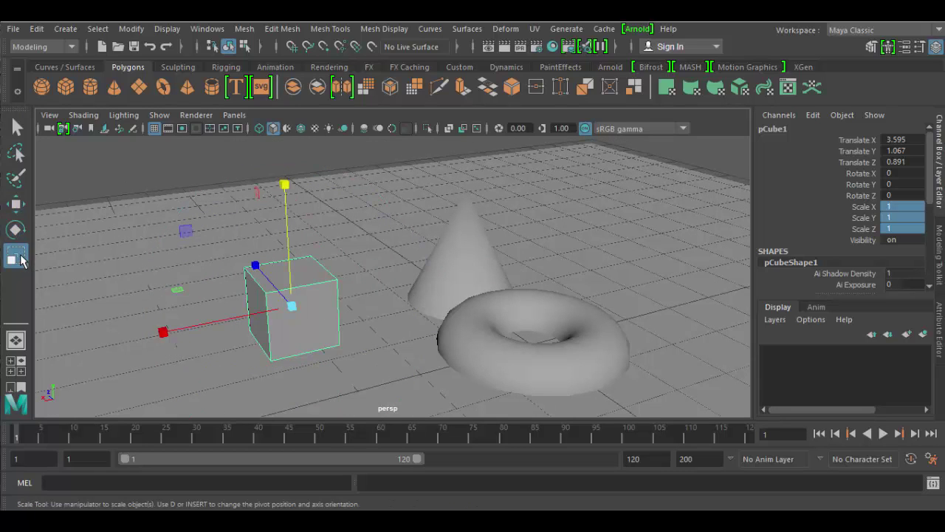
Step: Open the Move tool's settings in a floating Tool Settings window over the viewport
{"action": "left_click", "coordinate": [16, 205]}
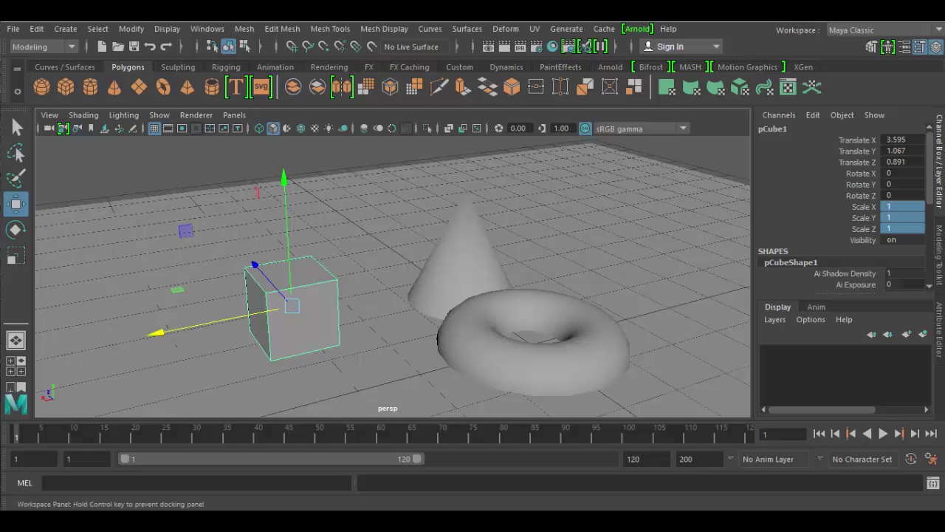
{"action": "left_click_drag", "start_coordinate": [0, 104], "coordinate": [480, 74]}
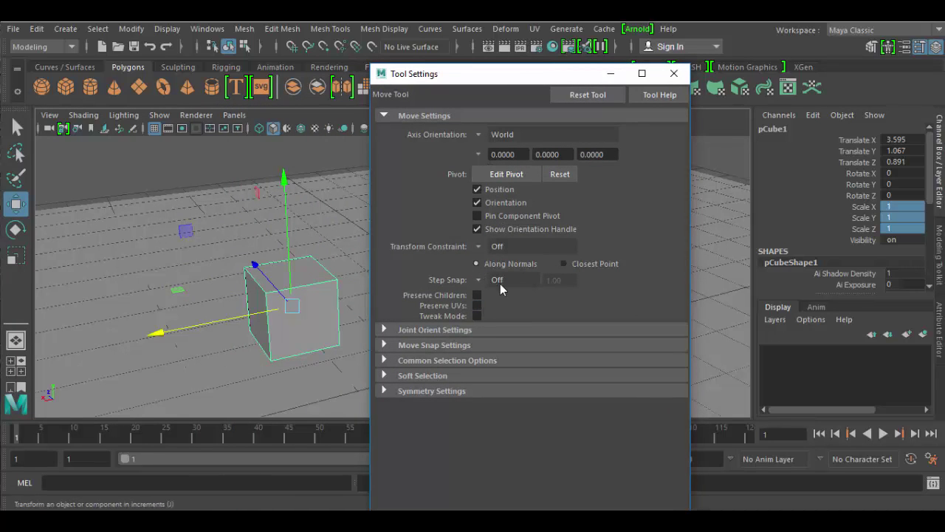
Step: Choose World as the Move tool's axis orientation, toggle Soft Select on and back off, and close the tool's settings
{"action": "left_click", "coordinate": [478, 137]}
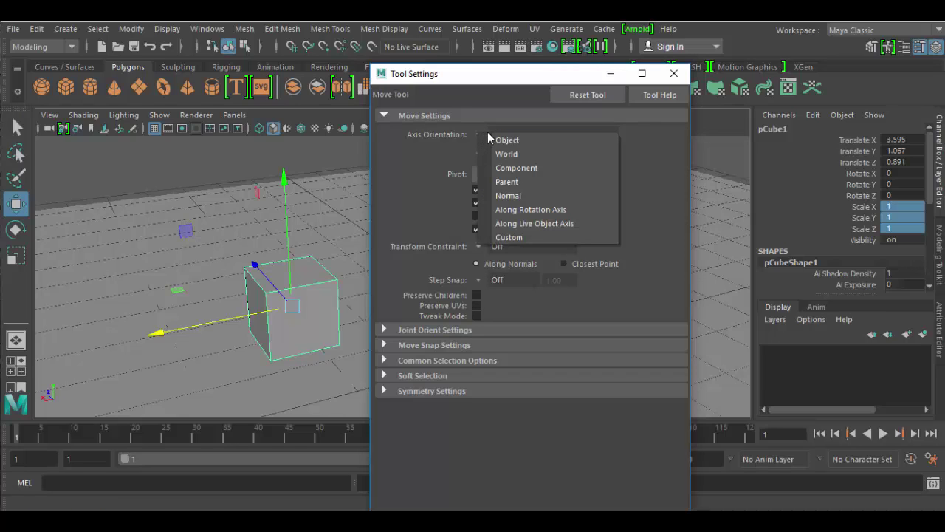
{"action": "left_click", "coordinate": [493, 153]}
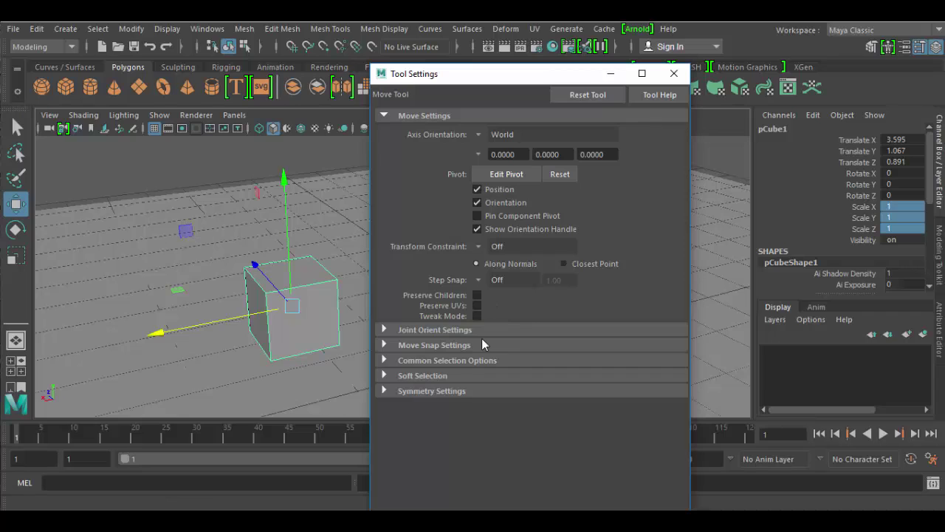
{"action": "left_click", "coordinate": [384, 375]}
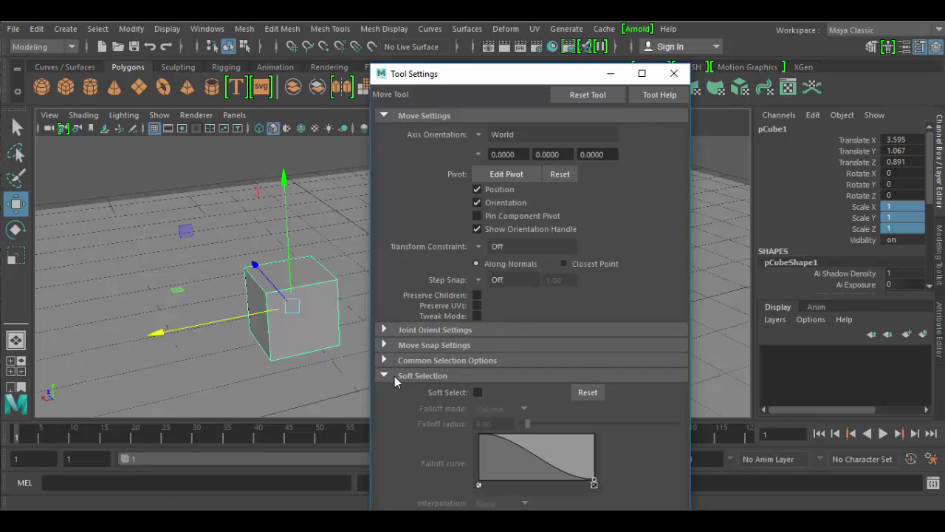
{"action": "left_click", "coordinate": [477, 393]}
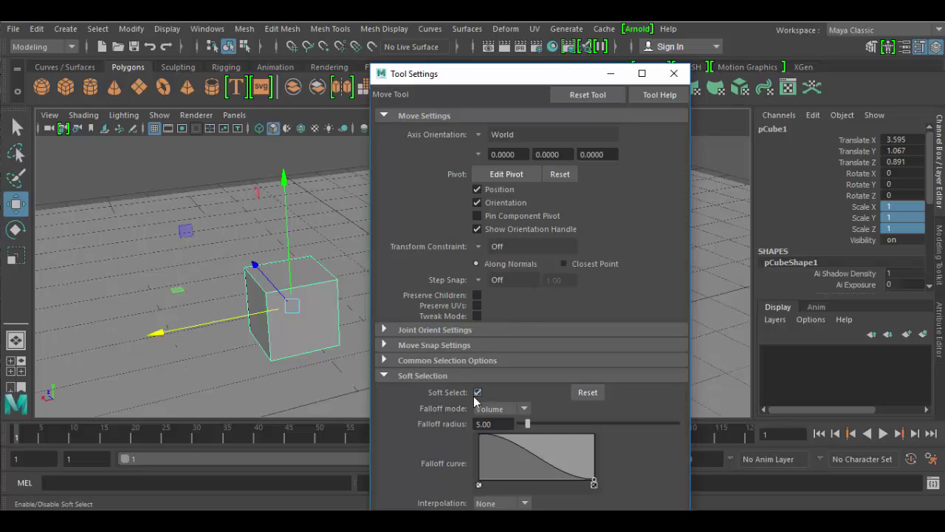
{"action": "left_click", "coordinate": [477, 394]}
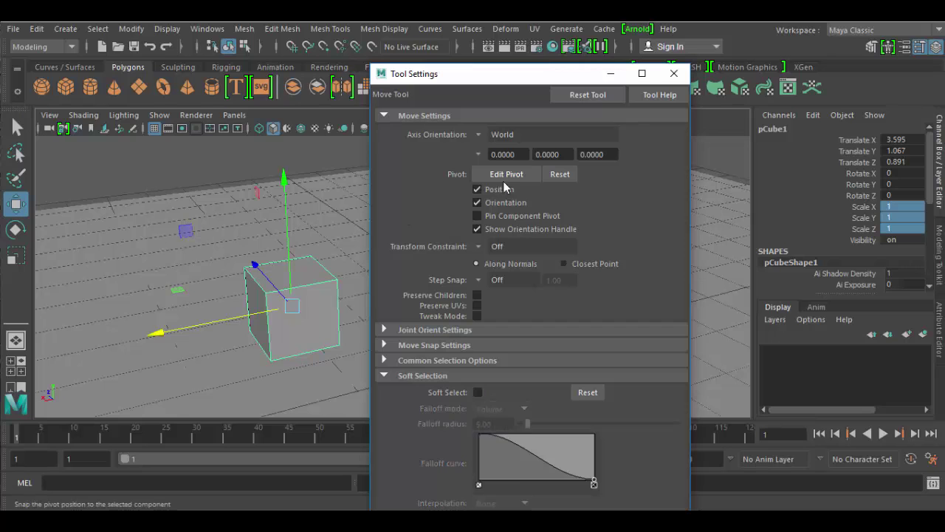
{"action": "left_click", "coordinate": [674, 74]}
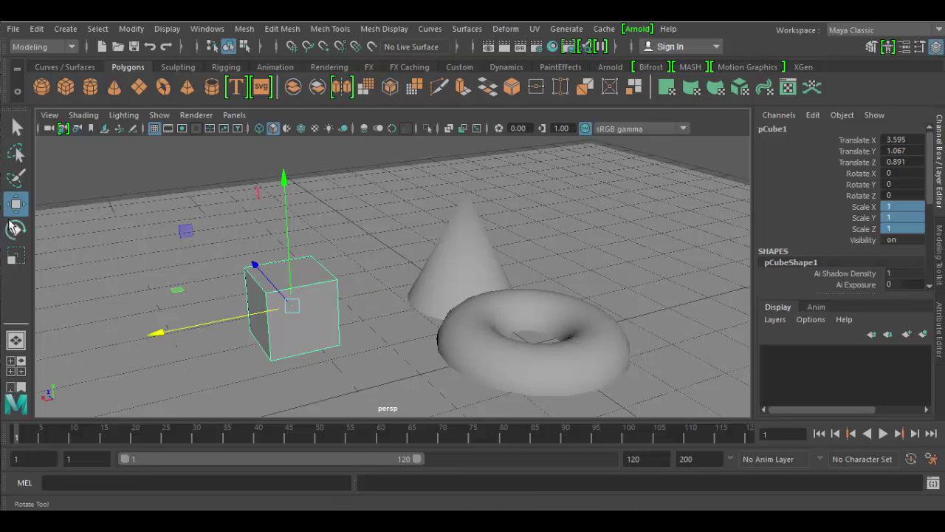
Step: Open the Rotate tool's settings, reset the tool to its defaults and close the settings
{"action": "double_click", "coordinate": [18, 231]}
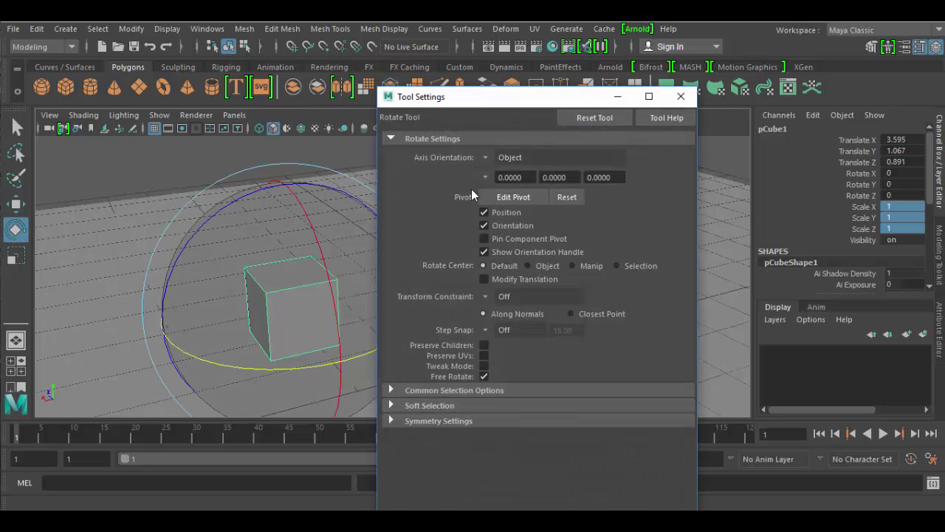
{"action": "left_click", "coordinate": [597, 121]}
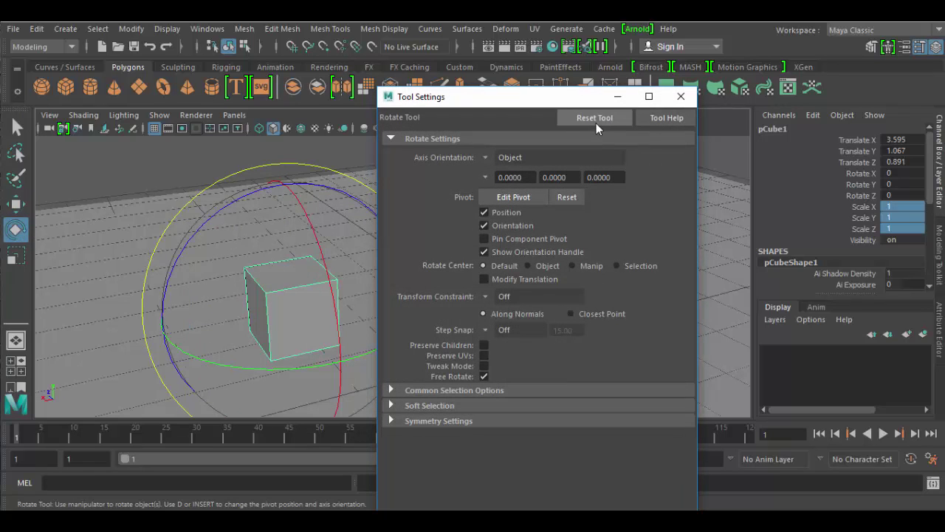
{"action": "left_click", "coordinate": [680, 96]}
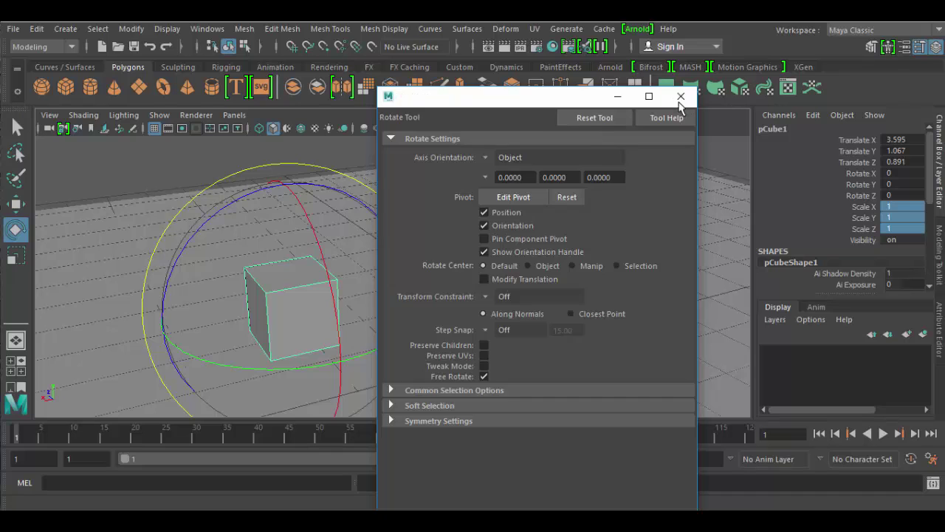
Step: Reset the Scale tool and the Move tool to their default settings
{"action": "double_click", "coordinate": [15, 255]}
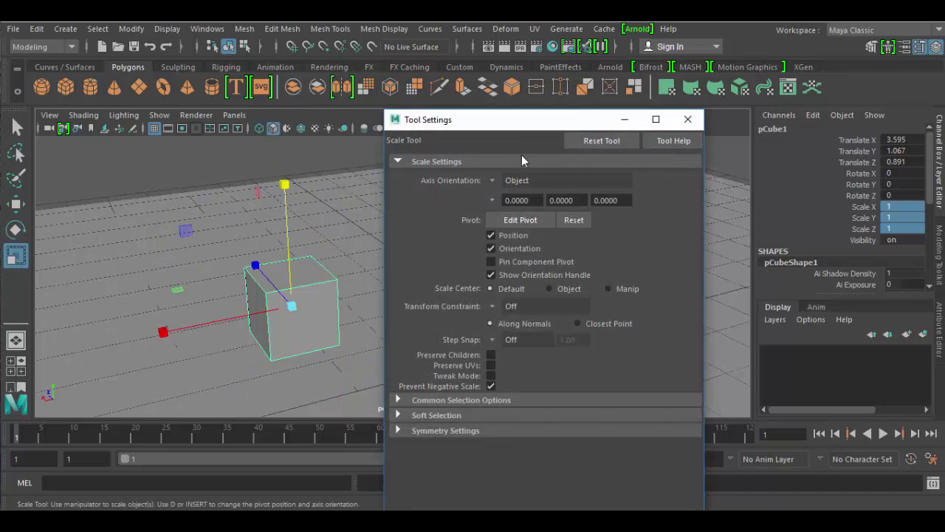
{"action": "left_click", "coordinate": [603, 143]}
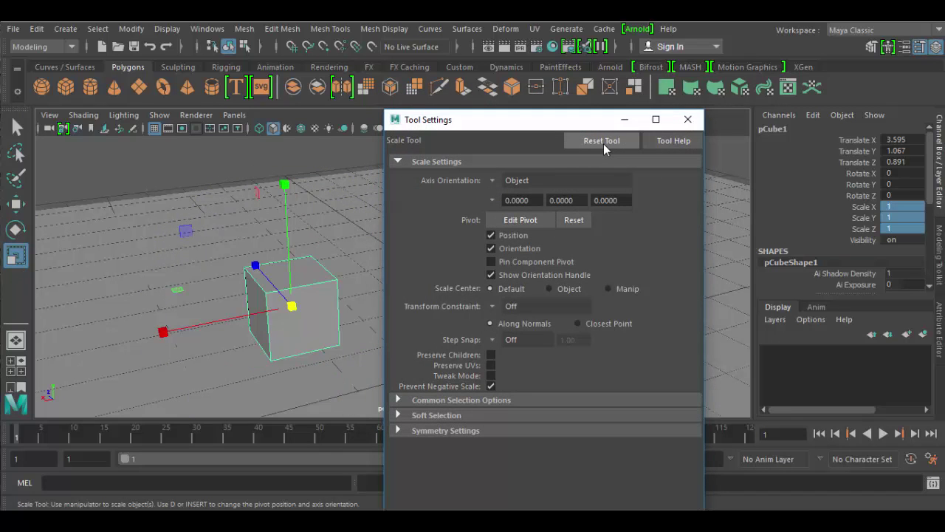
{"action": "left_click", "coordinate": [697, 120]}
{"action": "double_click", "coordinate": [15, 204]}
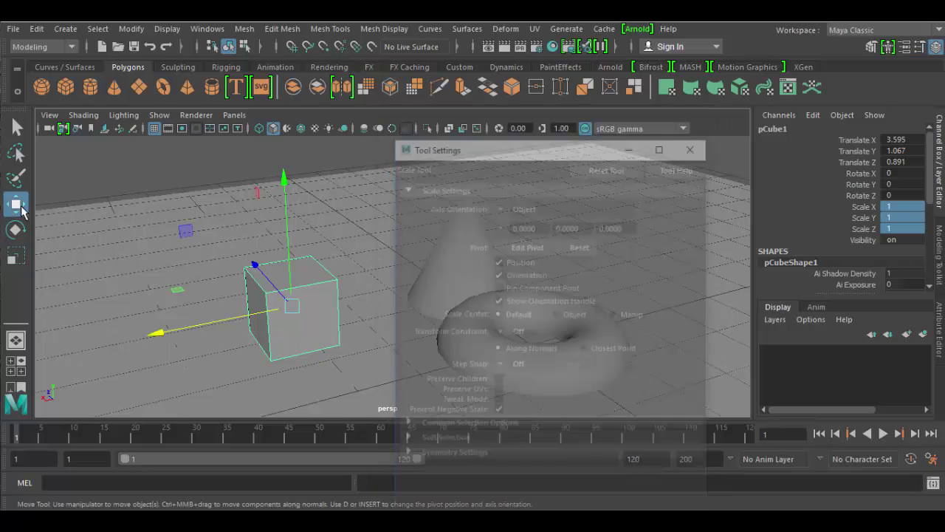
{"action": "left_click", "coordinate": [608, 163]}
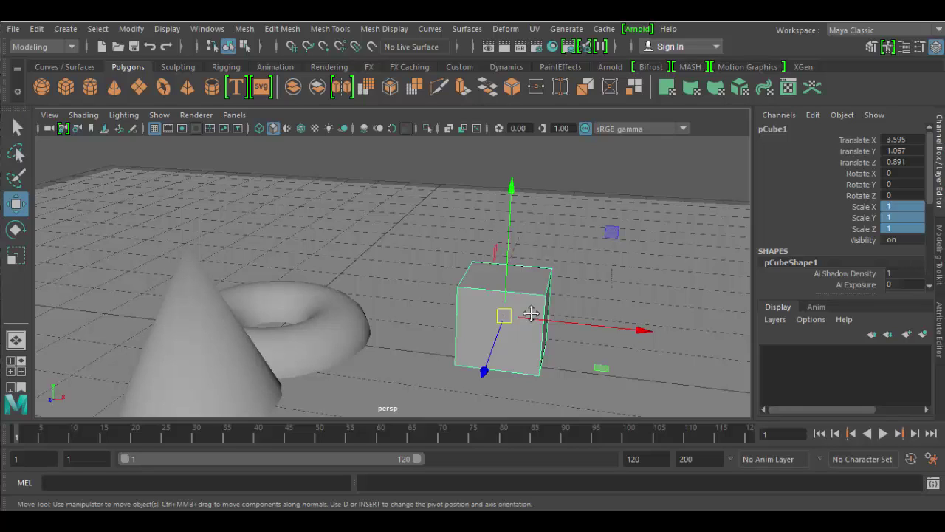
Step: Switch the cube's manipulator back and forth between Rotate and Scale, ending on the Scale tool
{"action": "key", "text": "e"}
{"action": "key", "text": "r"}
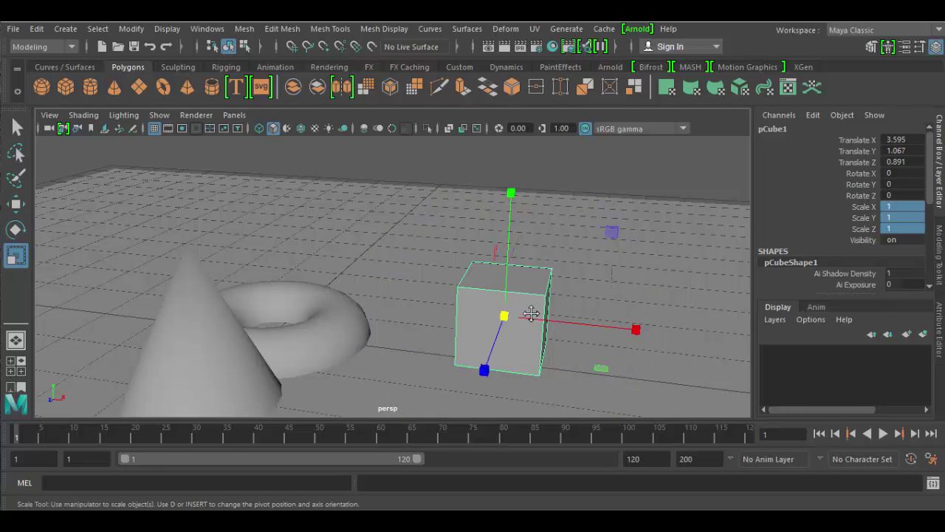
{"action": "key", "text": "e"}
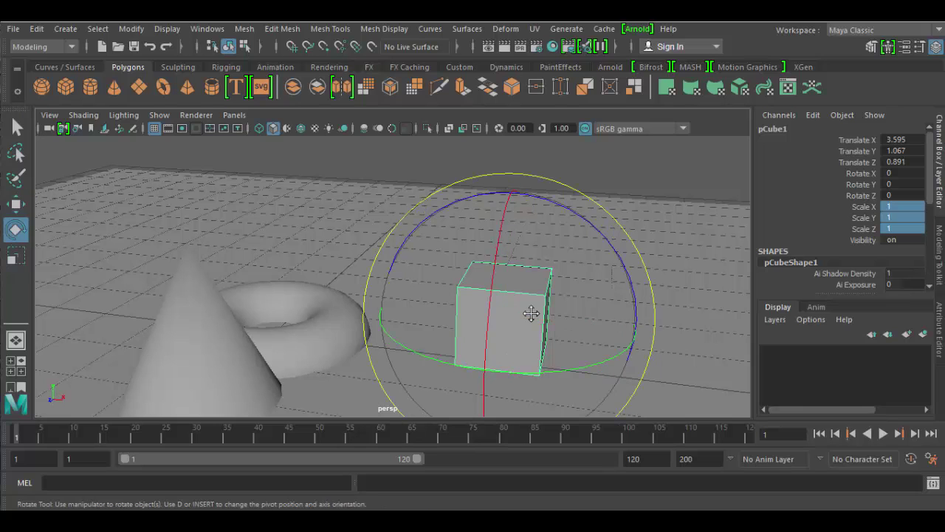
{"action": "key", "text": "r"}
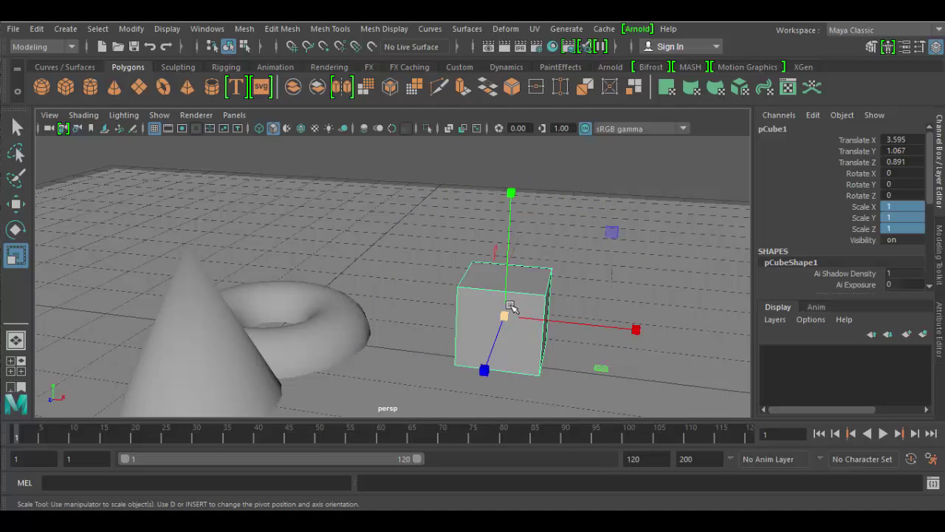
{"action": "left_click_drag", "start_coordinate": [441, 279], "coordinate": [427, 304], "text": "alt"}
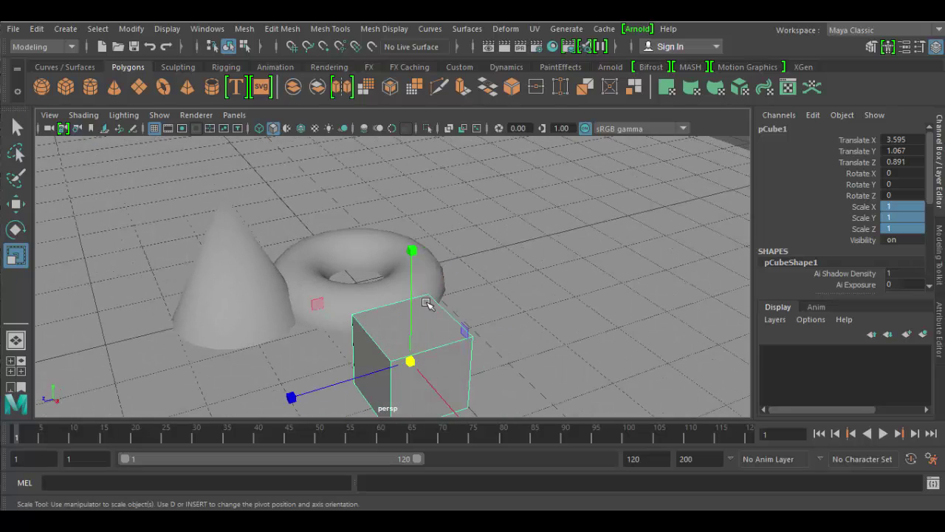